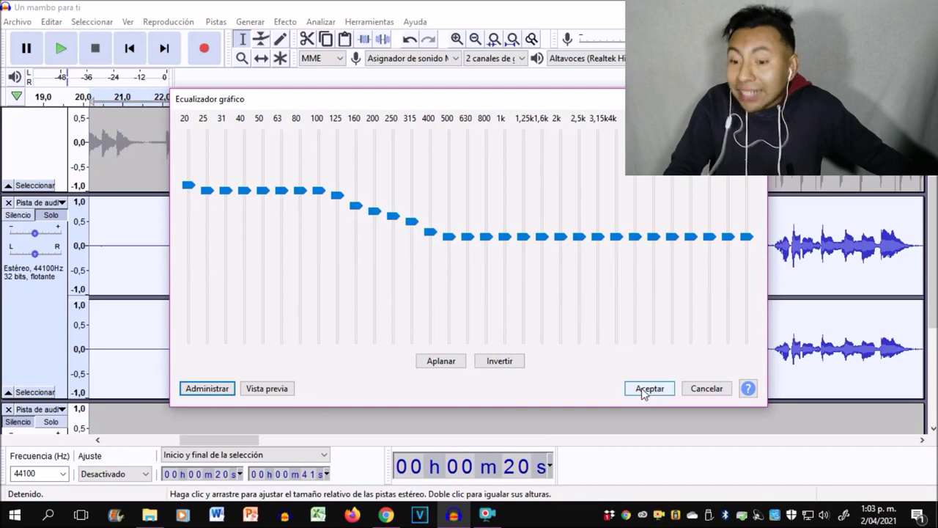
Apply the bass-boost equalizer curve, followed by a second Graphic Equalizer pass using the Realce de agudos preset, to the selected vocal clip
{"action": "left_click", "coordinate": [642, 387]}
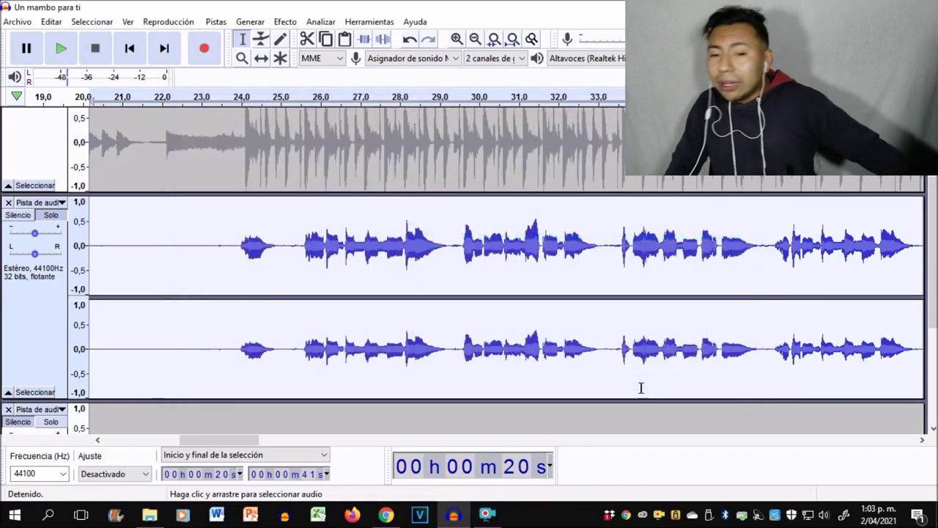
{"action": "left_click", "coordinate": [286, 24]}
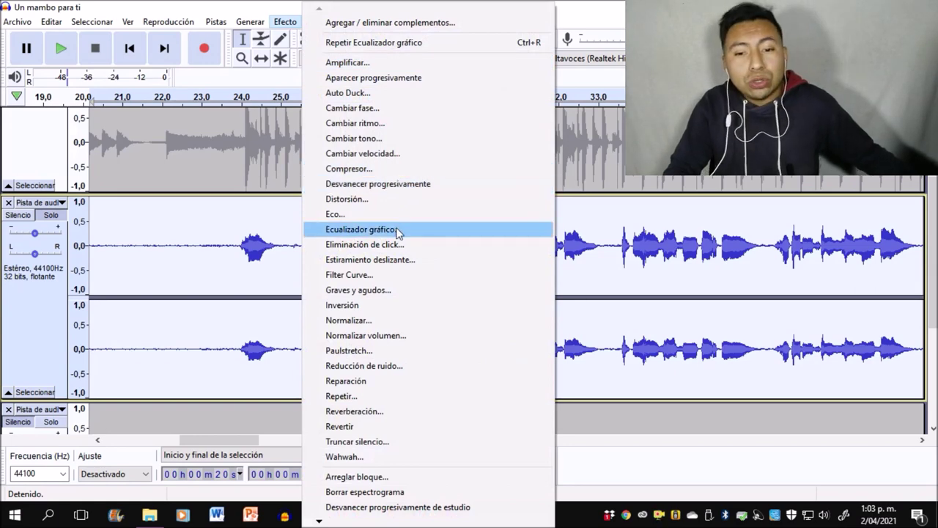
{"action": "left_click", "coordinate": [396, 231]}
{"action": "left_click", "coordinate": [205, 389]}
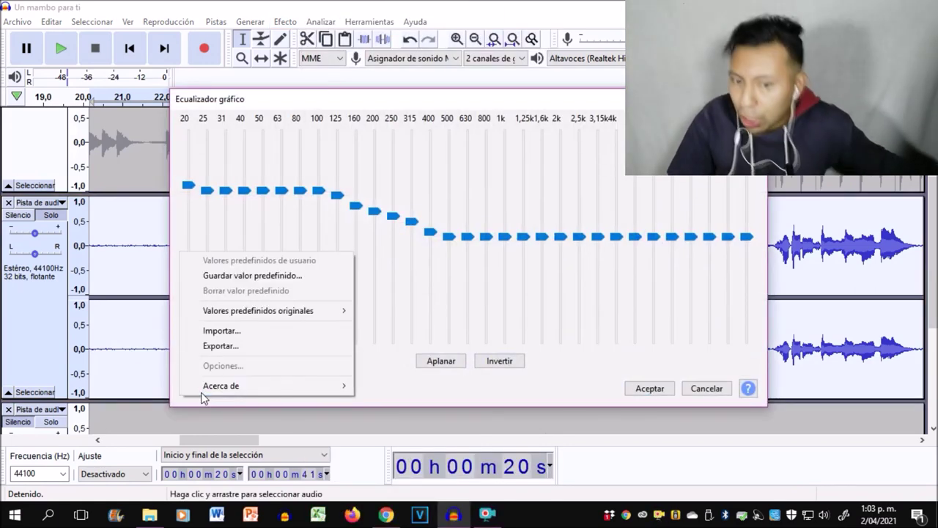
{"action": "mouse_move", "coordinate": [279, 311]}
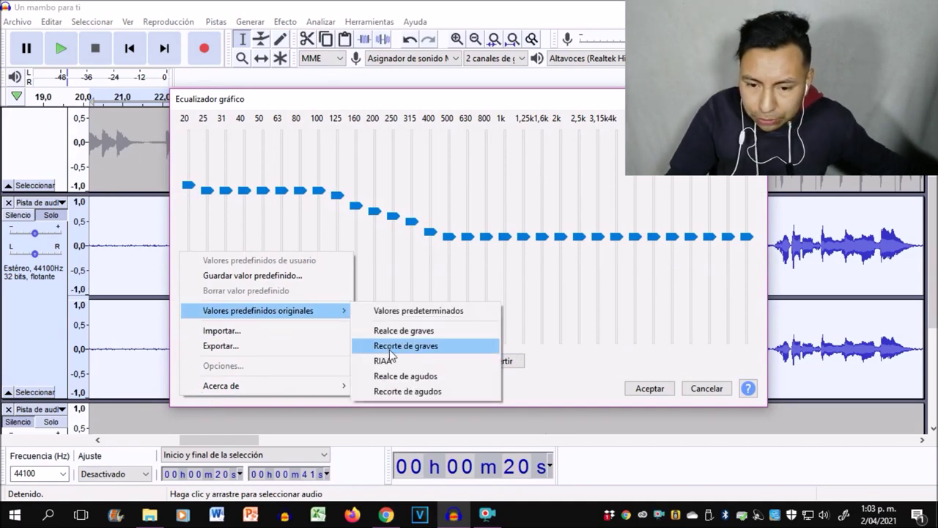
{"action": "left_click", "coordinate": [431, 376]}
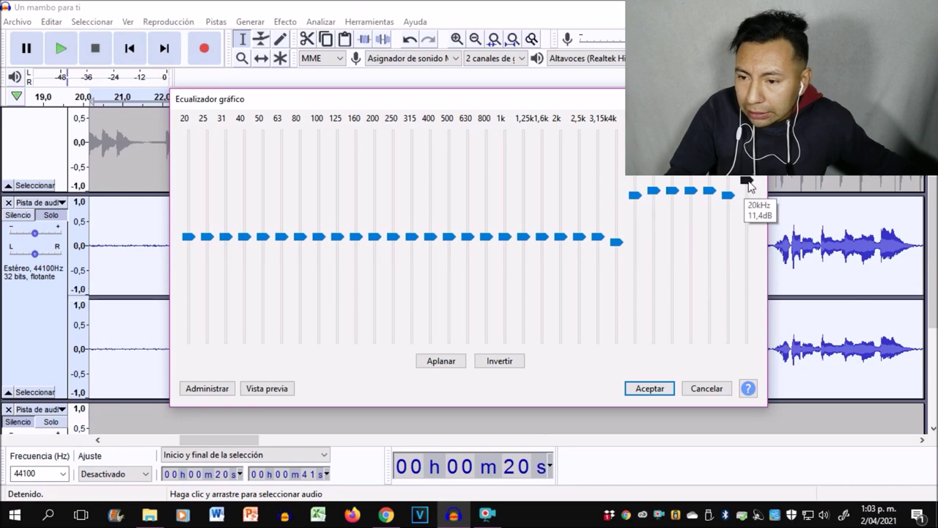
{"action": "left_click", "coordinate": [651, 389]}
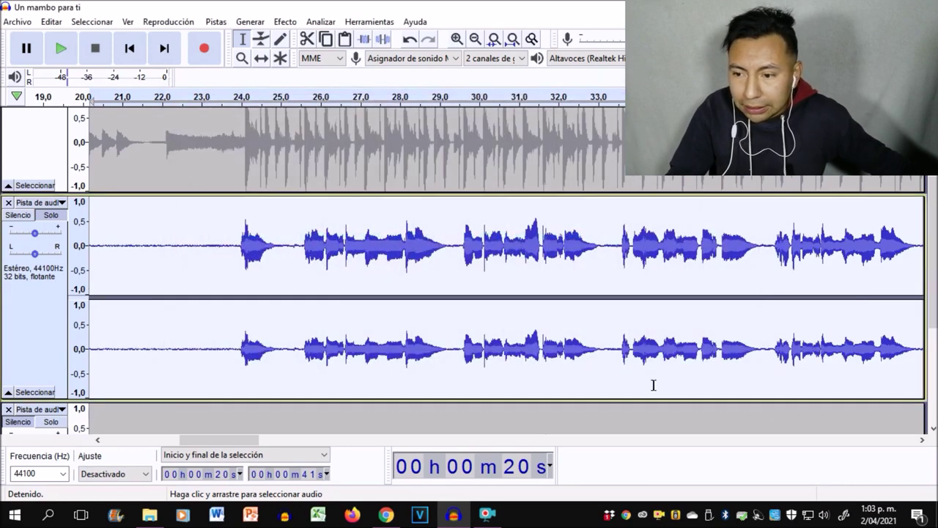
Apply the Compressor to the selected vocal clip with a -15 dB threshold, -40 dB noise floor and 3:1 ratio
{"action": "left_click", "coordinate": [291, 24]}
{"action": "left_click", "coordinate": [429, 174]}
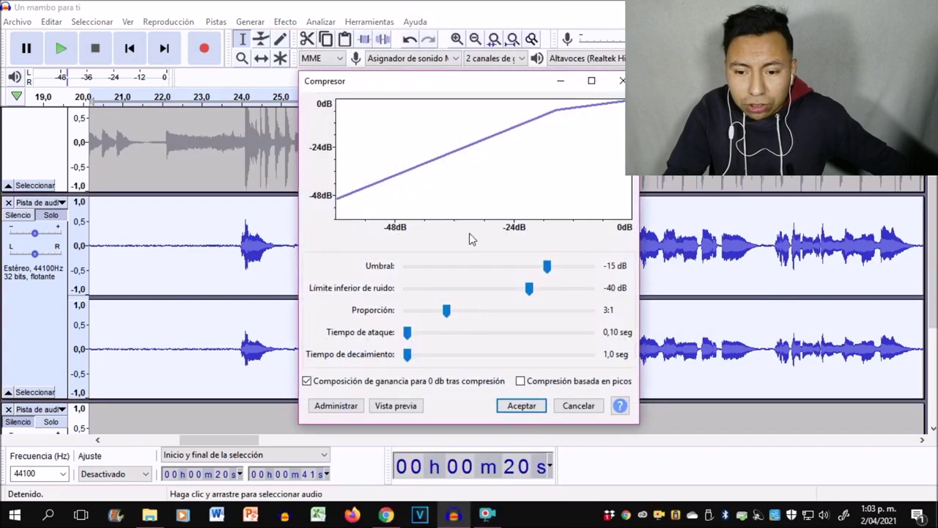
{"action": "left_click", "coordinate": [524, 408]}
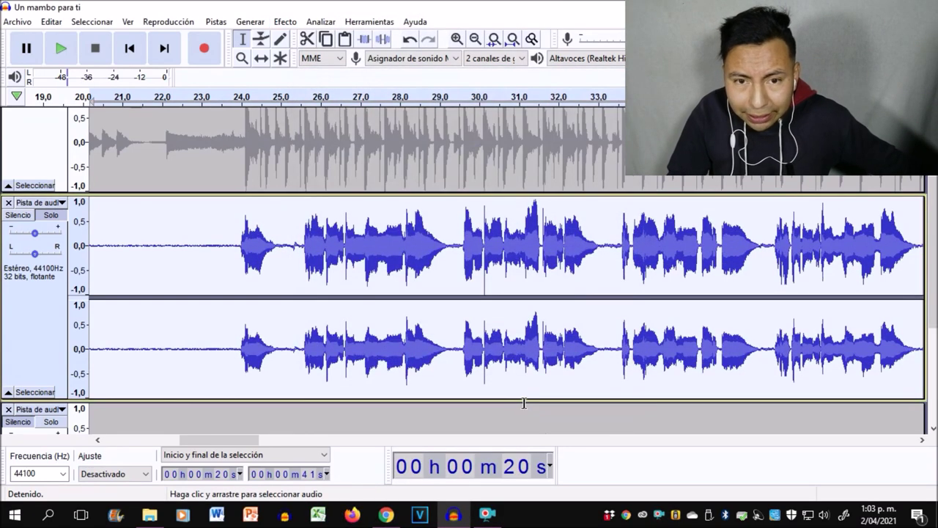
Normalize the vocal clip to a -3,0 dB peak, removing DC offset and treating the stereo channels independently
{"action": "left_click", "coordinate": [297, 22]}
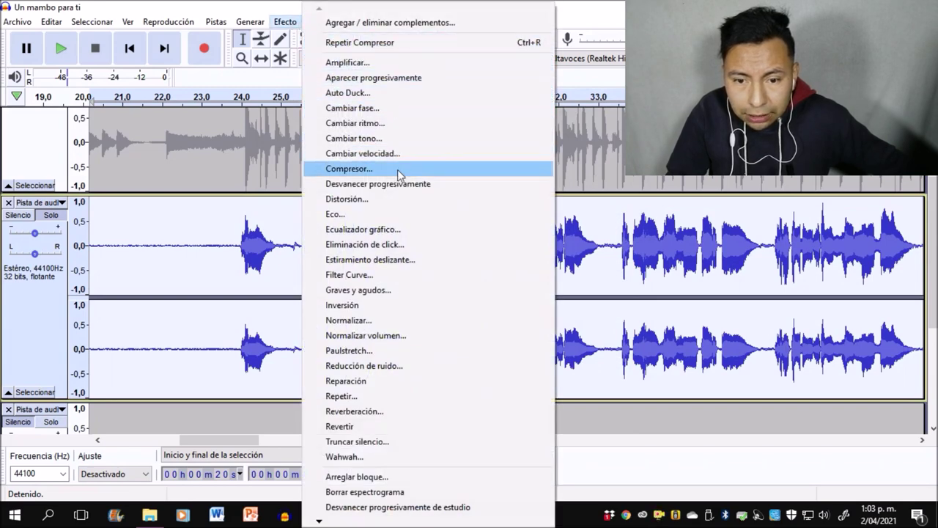
{"action": "left_click", "coordinate": [383, 322]}
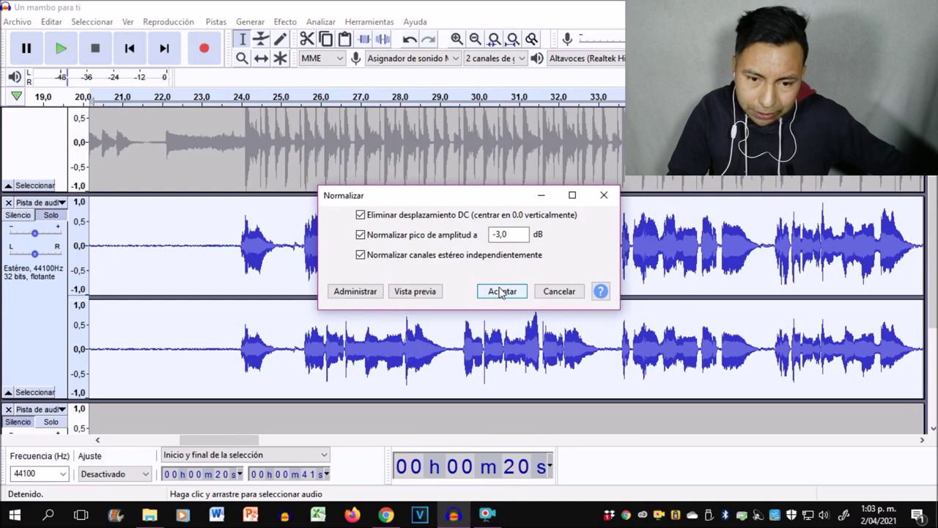
{"action": "left_click", "coordinate": [502, 291]}
Listen to the silent stretch from about 21 to 24 s before the vocals and capture it as the noise profile
{"action": "left_click_drag", "start_coordinate": [228, 270], "coordinate": [115, 271]}
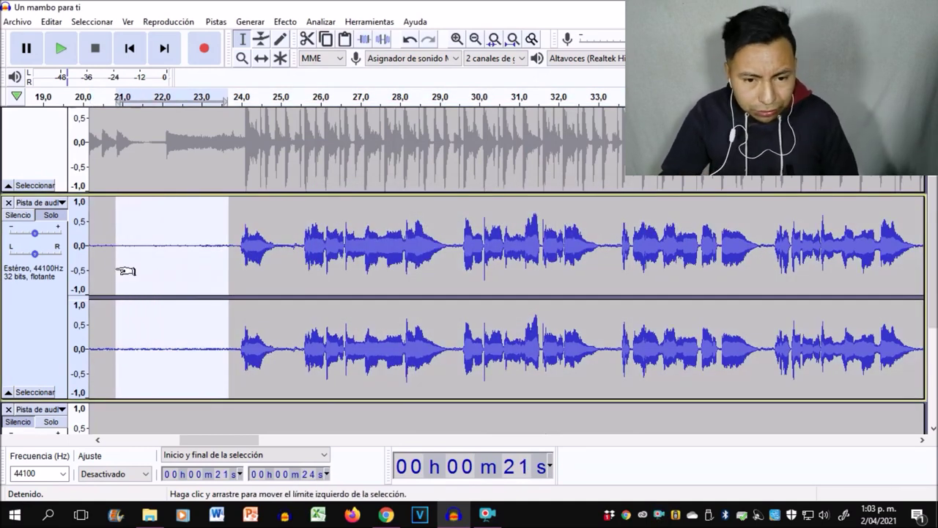
{"action": "key", "text": "space"}
{"action": "key", "text": "space"}
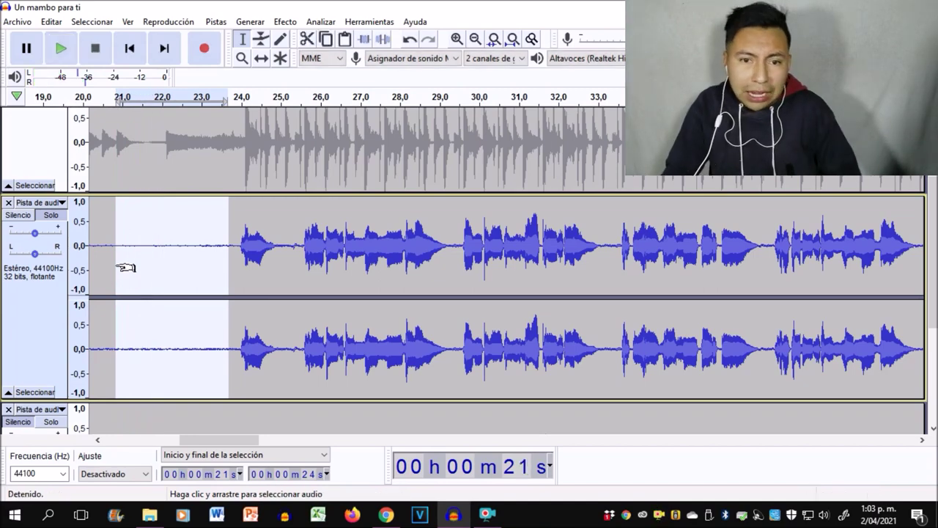
{"action": "left_click", "coordinate": [286, 21]}
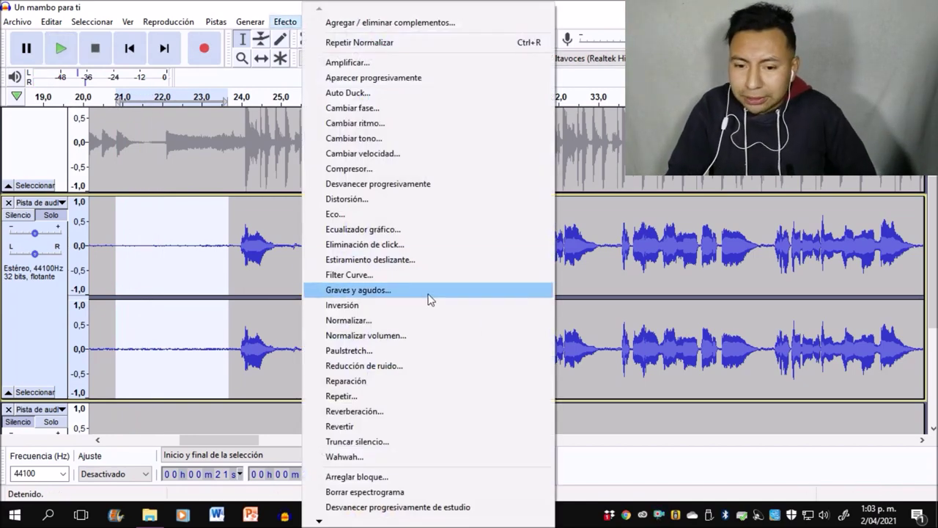
{"action": "left_click", "coordinate": [424, 366]}
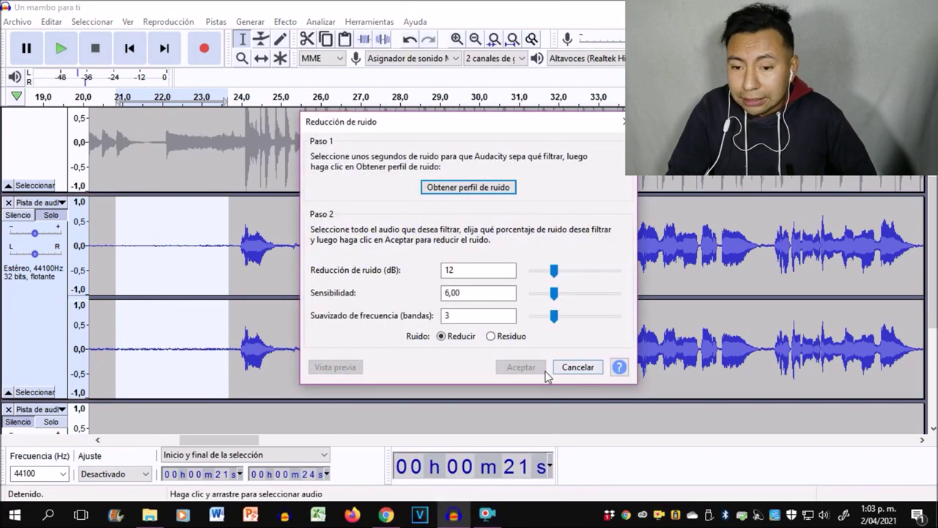
{"action": "left_click", "coordinate": [468, 187]}
Apply Noise Reduction to the whole stereo vocal clip with 12 dB reduction, sensitivity 6,00 and 3 smoothing bands
{"action": "double_click", "coordinate": [454, 261]}
{"action": "left_click", "coordinate": [285, 22]}
{"action": "left_click", "coordinate": [402, 364]}
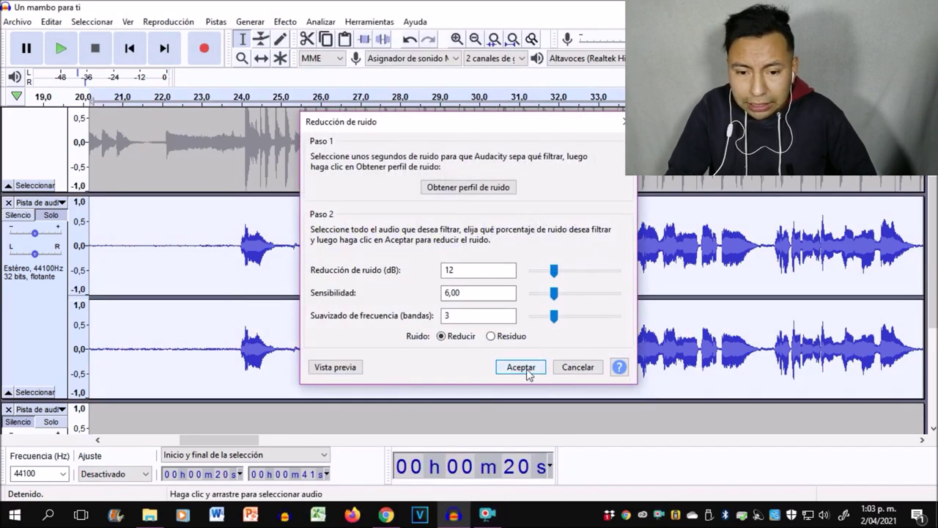
{"action": "left_click", "coordinate": [521, 367]}
Listen to the silent stretch from about 22 to 24 s to check for remaining noise
{"action": "left_click_drag", "start_coordinate": [235, 279], "coordinate": [166, 266]}
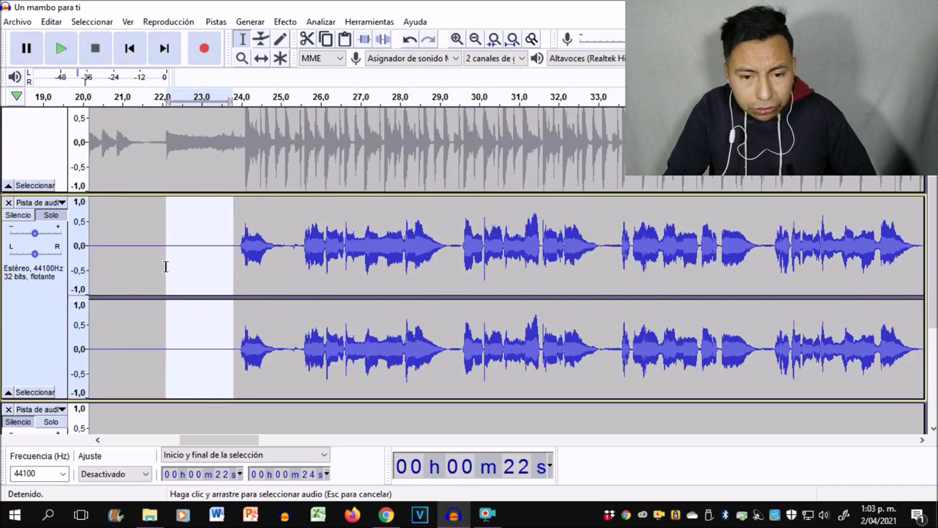
{"action": "key", "text": "space"}
{"action": "key", "text": "space"}
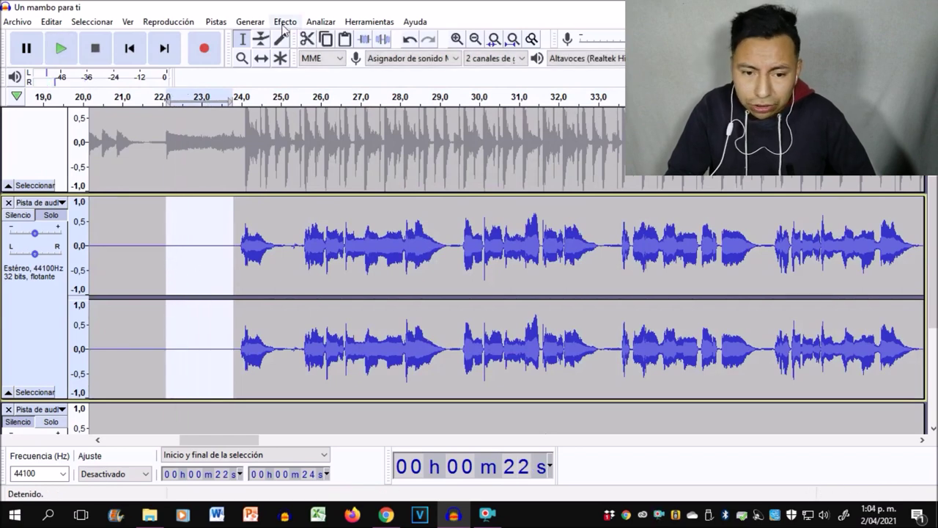
Split the stereo vocal track into two mono tracks
{"action": "left_click", "coordinate": [48, 202]}
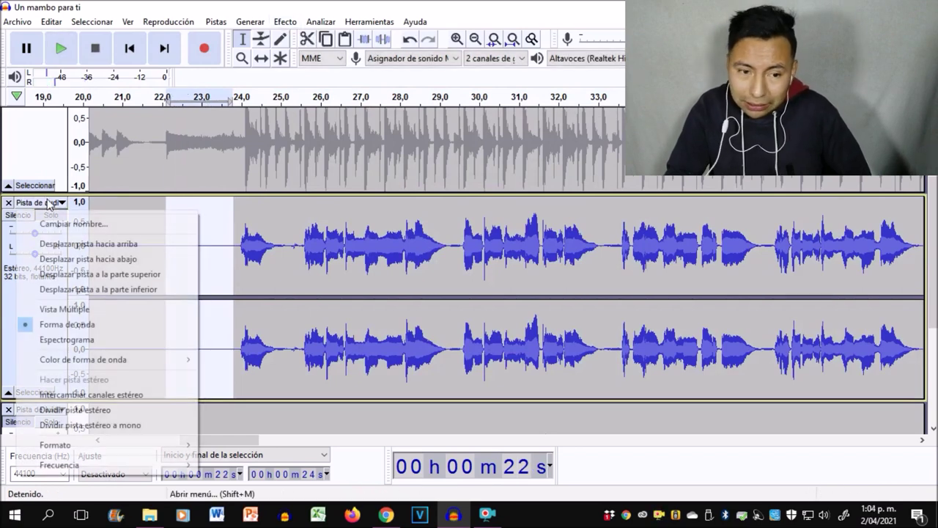
{"action": "left_click", "coordinate": [122, 425]}
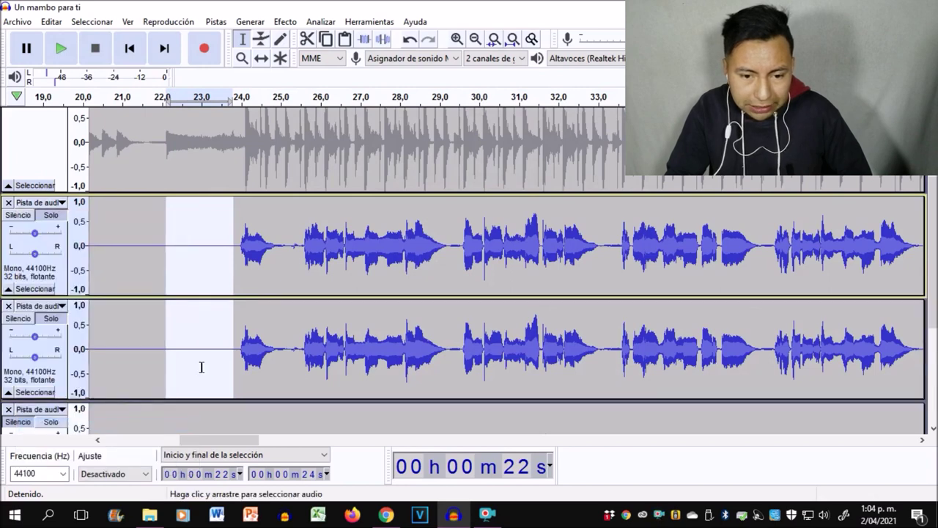
{"action": "left_click", "coordinate": [222, 359]}
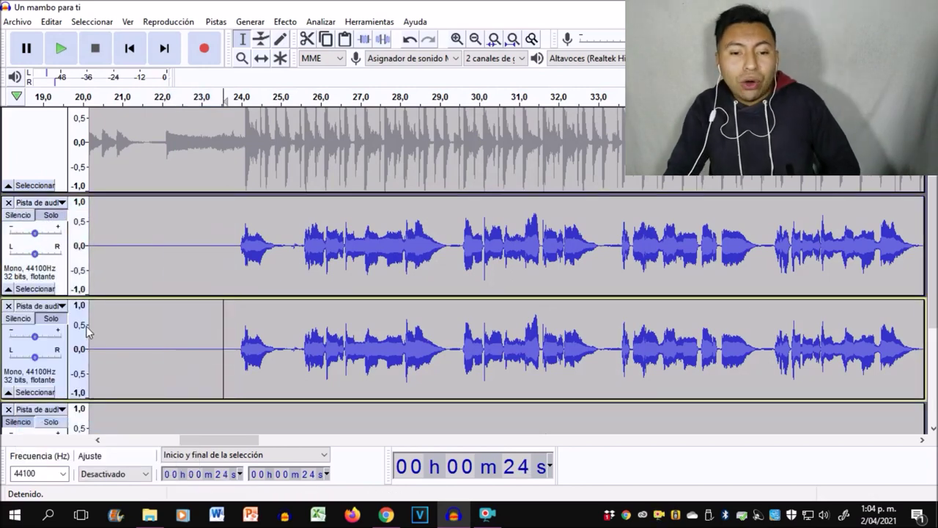
Solo each mono vocal track in turn and play the silent stretch from about 22 to 23 s to compare their noise
{"action": "left_click_drag", "start_coordinate": [159, 265], "coordinate": [215, 272]}
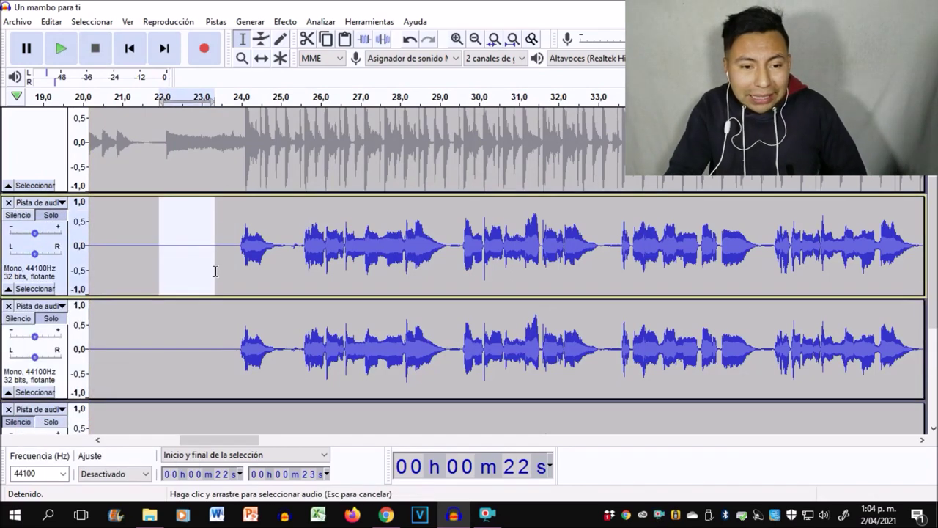
{"action": "left_click", "coordinate": [54, 318]}
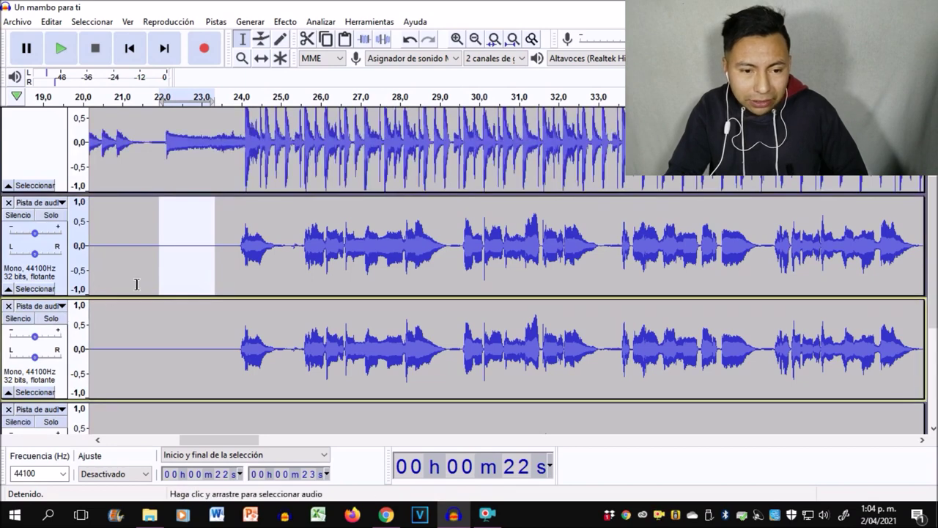
{"action": "left_click", "coordinate": [57, 218]}
{"action": "key", "text": "space"}
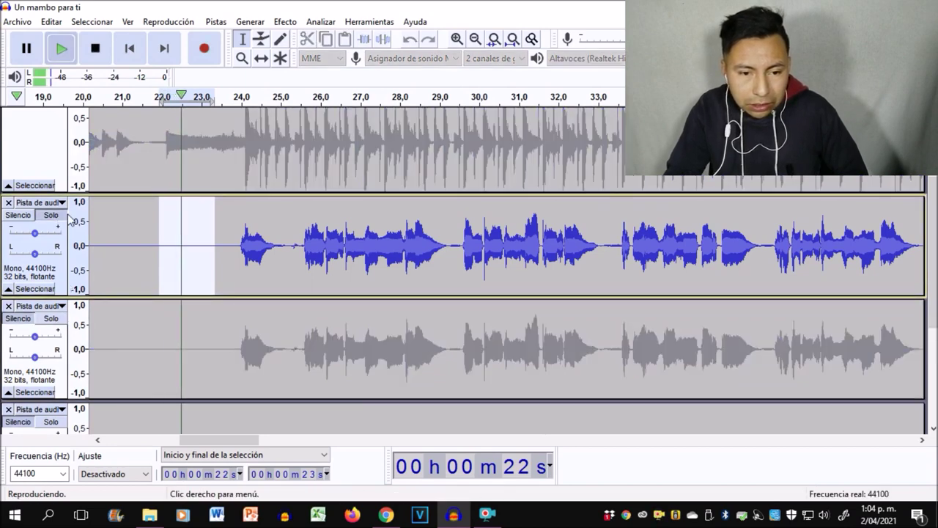
{"action": "left_click", "coordinate": [63, 318]}
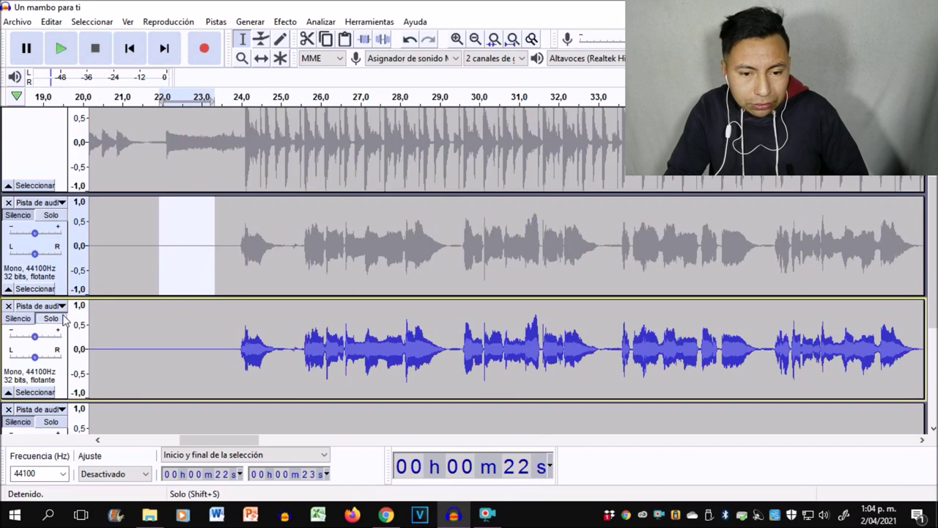
{"action": "key", "text": "space"}
Turn off solo on the lower mono vocal track and unmute the backing track
{"action": "double_click", "coordinate": [174, 261]}
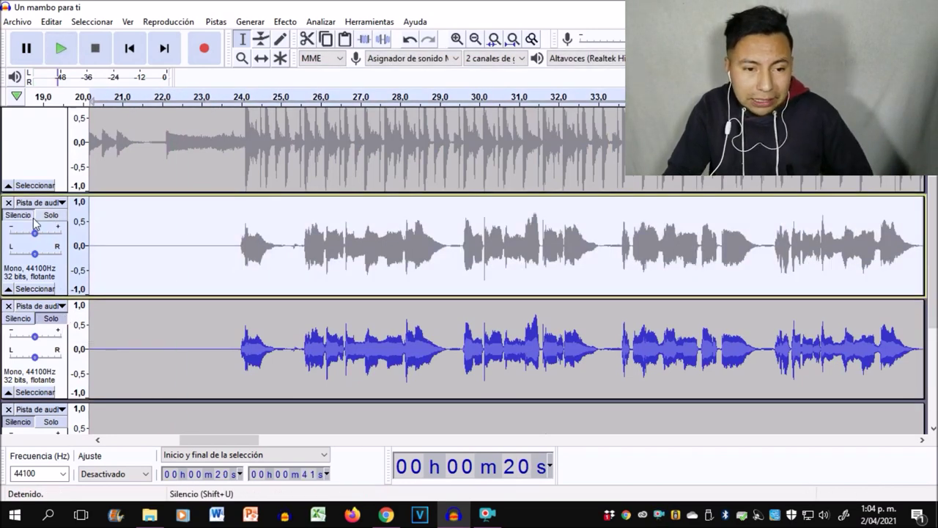
{"action": "left_click", "coordinate": [53, 320]}
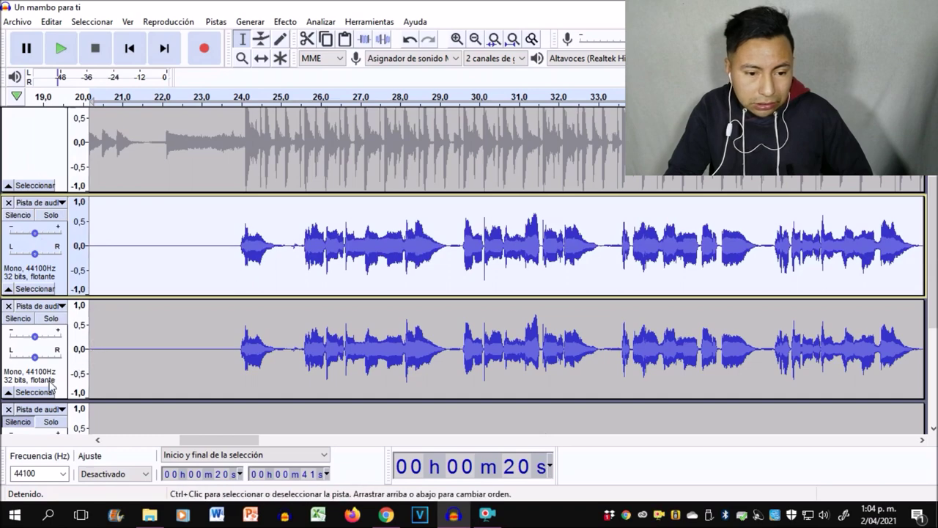
{"action": "scroll", "coordinate": [170, 375], "scroll_direction": "down", "scroll_amount": 3}
{"action": "scroll", "coordinate": [167, 371], "scroll_direction": "up", "scroll_amount": 3}
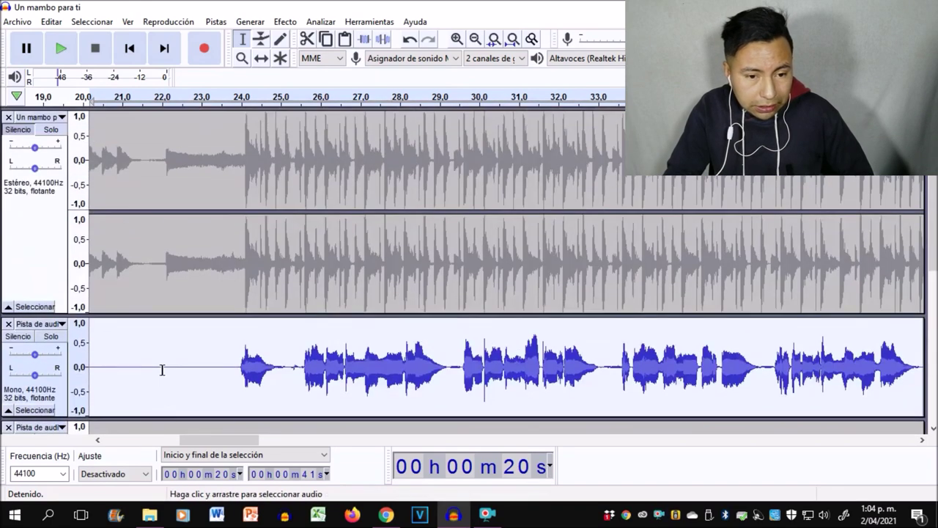
{"action": "left_click", "coordinate": [22, 133]}
{"action": "scroll", "coordinate": [115, 374], "scroll_direction": "down", "scroll_amount": 2}
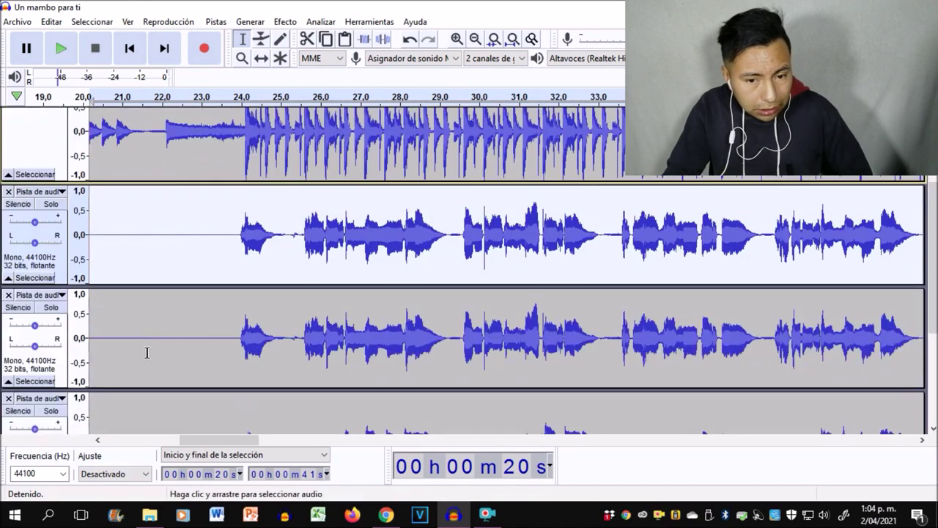
Solo the upper mono vocal track and capture its silent stretch from about 22 to 23 s as the noise profile
{"action": "left_click", "coordinate": [237, 253]}
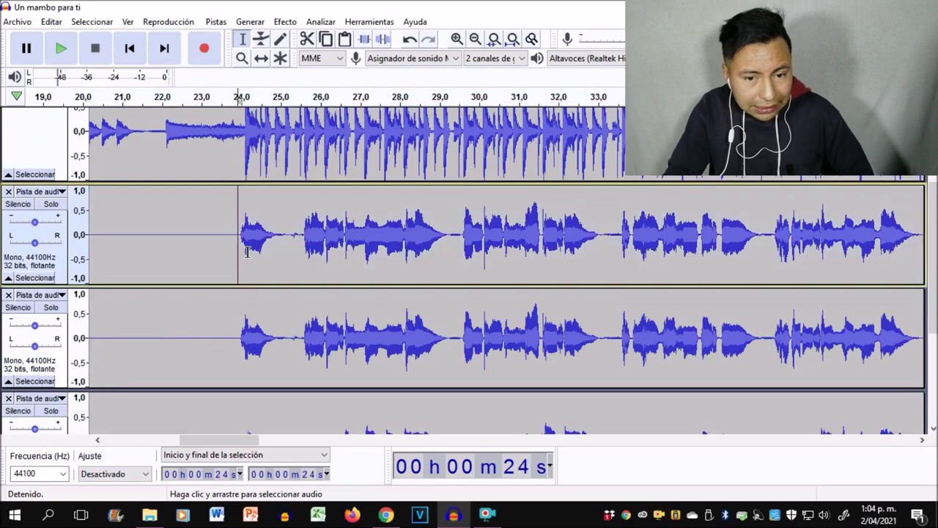
{"action": "left_click", "coordinate": [61, 207]}
{"action": "left_click_drag", "start_coordinate": [206, 252], "coordinate": [173, 252]}
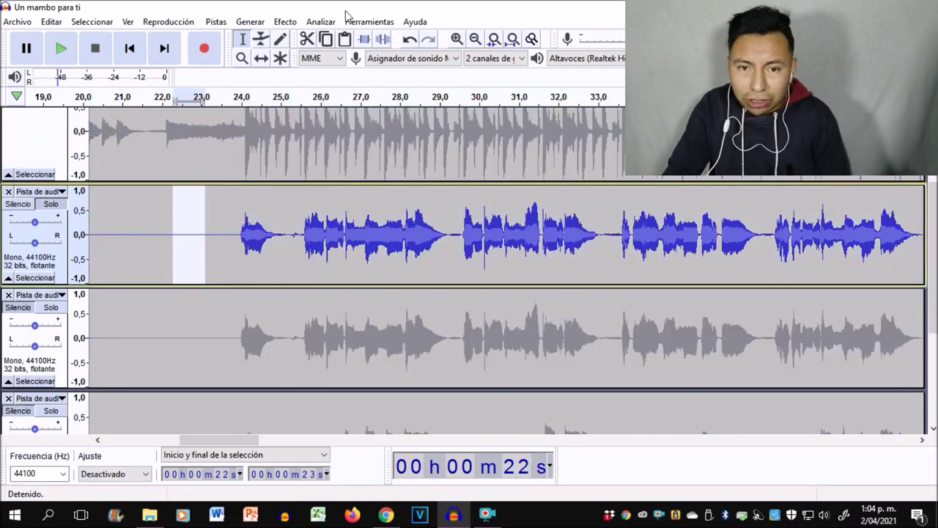
{"action": "left_click", "coordinate": [284, 21]}
{"action": "left_click", "coordinate": [393, 366]}
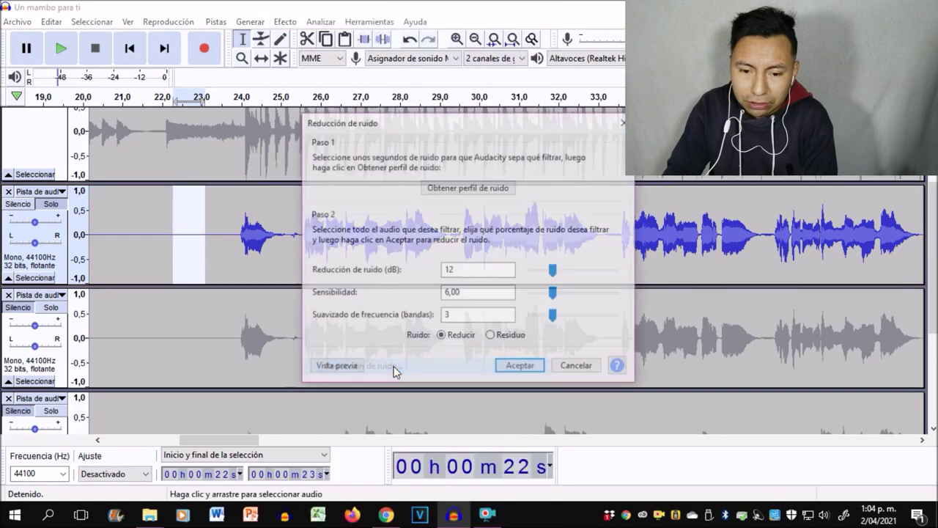
{"action": "left_click", "coordinate": [468, 187]}
Apply Noise Reduction to the entire upper mono vocal clip with 12 dB reduction, sensitivity 6,00 and 3 smoothing bands
{"action": "double_click", "coordinate": [488, 235]}
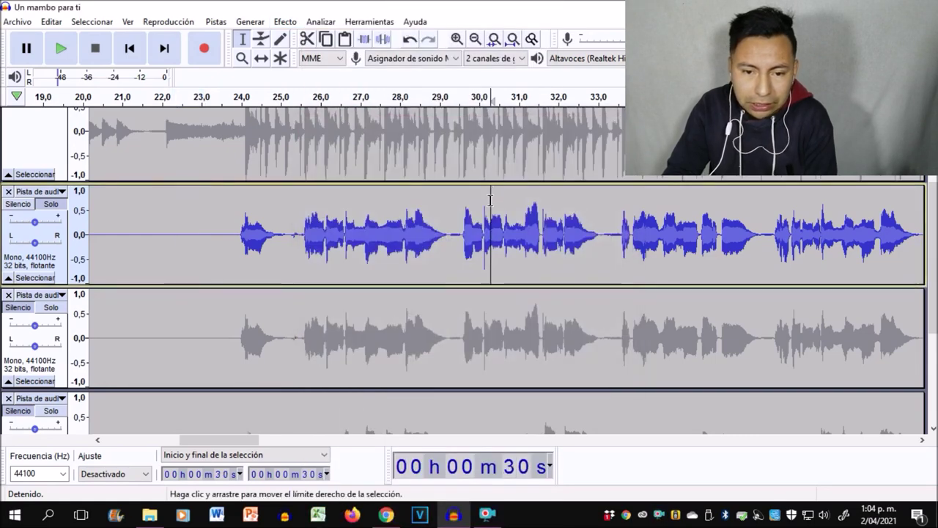
{"action": "left_click", "coordinate": [286, 22]}
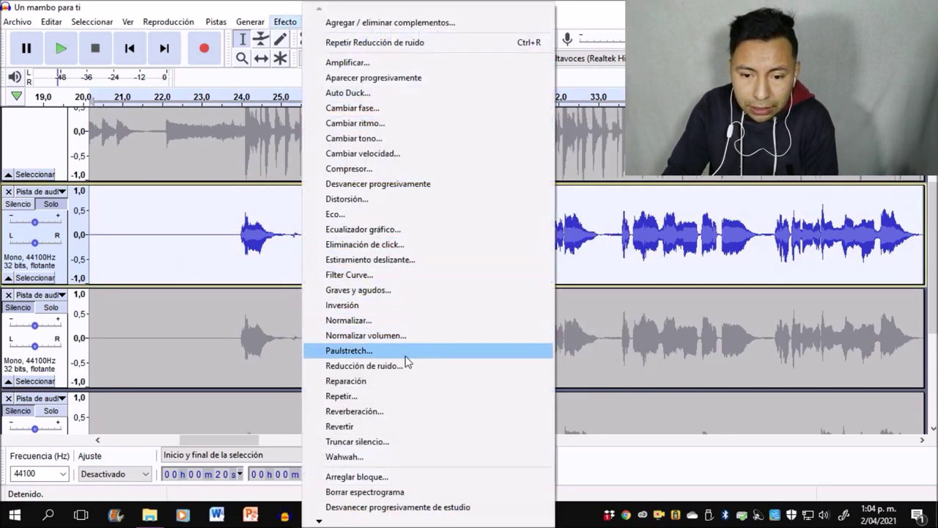
{"action": "left_click", "coordinate": [406, 366]}
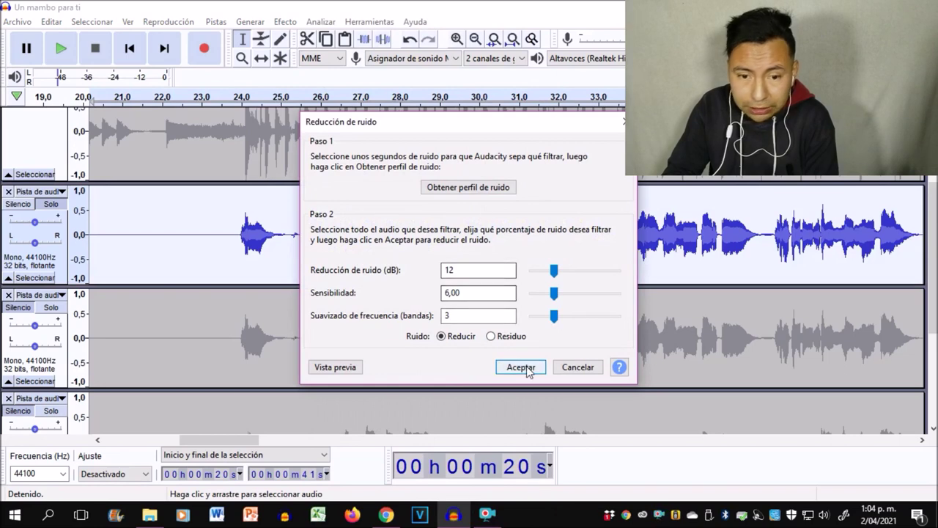
{"action": "left_click", "coordinate": [520, 366]}
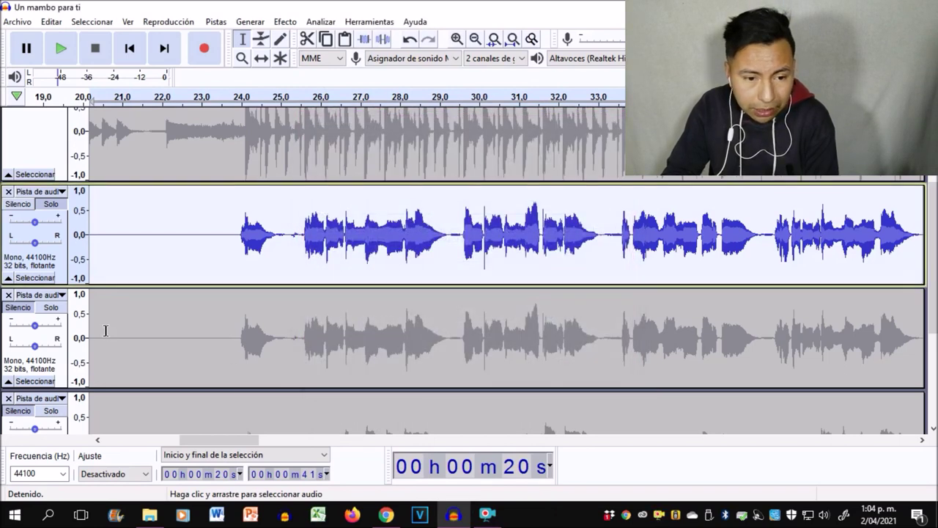
Switch solo to the lower mono vocal track and capture its silent stretch from about 21 to 22 s as the noise profile
{"action": "left_click", "coordinate": [51, 205]}
{"action": "left_click", "coordinate": [51, 307]}
{"action": "left_click_drag", "start_coordinate": [178, 338], "coordinate": [128, 337]}
{"action": "left_click", "coordinate": [285, 22]}
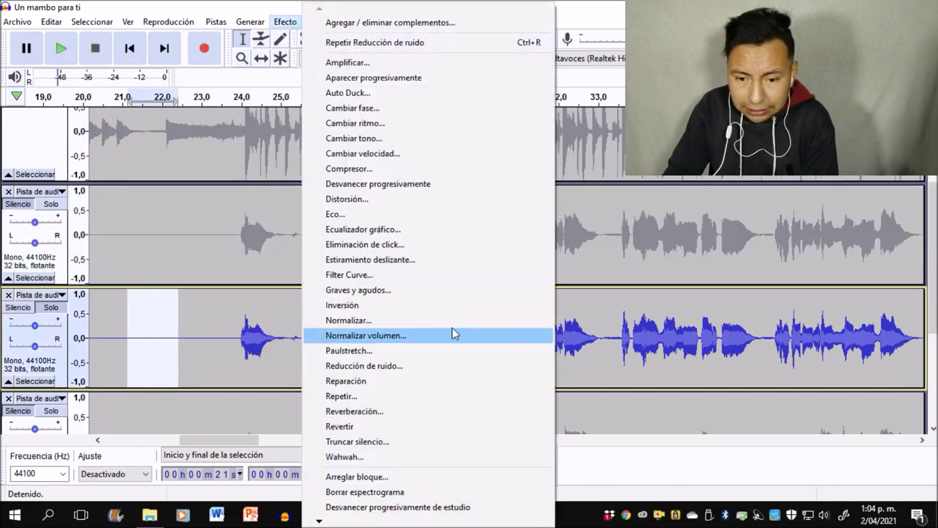
{"action": "left_click", "coordinate": [446, 361]}
{"action": "left_click", "coordinate": [496, 190]}
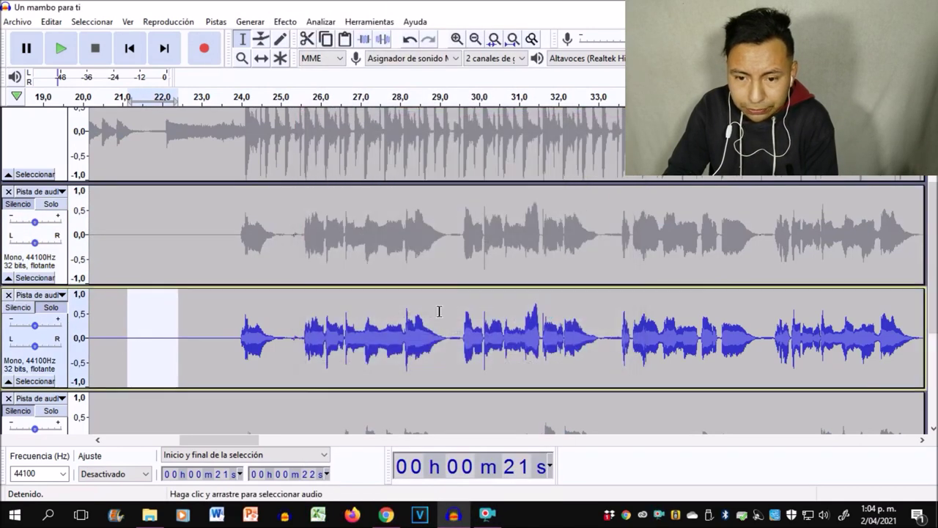
Apply Noise Reduction with the captured profile to the entire lower mono vocal clip
{"action": "double_click", "coordinate": [301, 337]}
{"action": "left_click", "coordinate": [285, 22]}
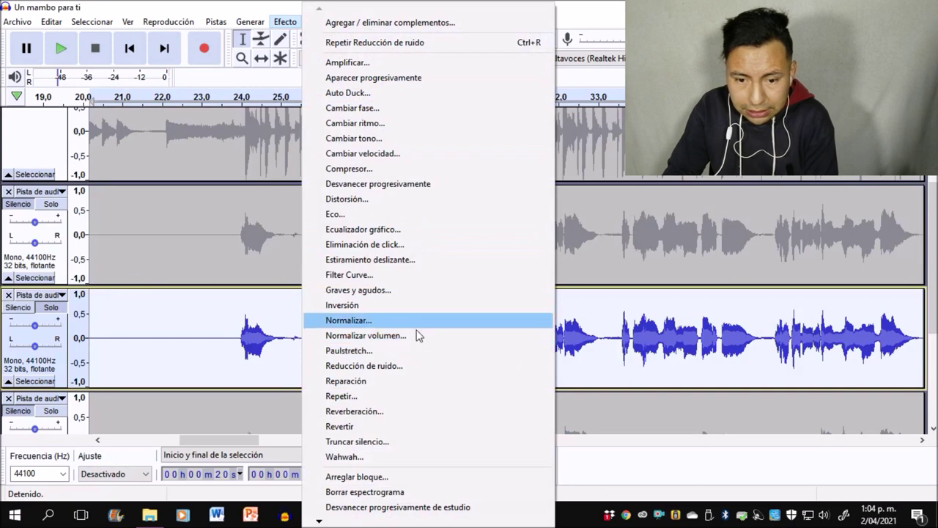
{"action": "left_click", "coordinate": [418, 370]}
{"action": "left_click", "coordinate": [521, 367]}
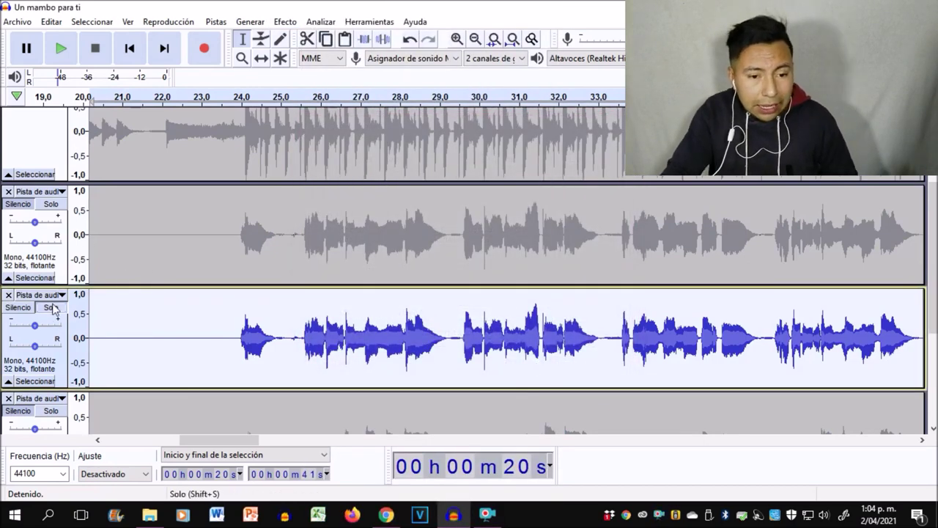
{"action": "left_click", "coordinate": [52, 295]}
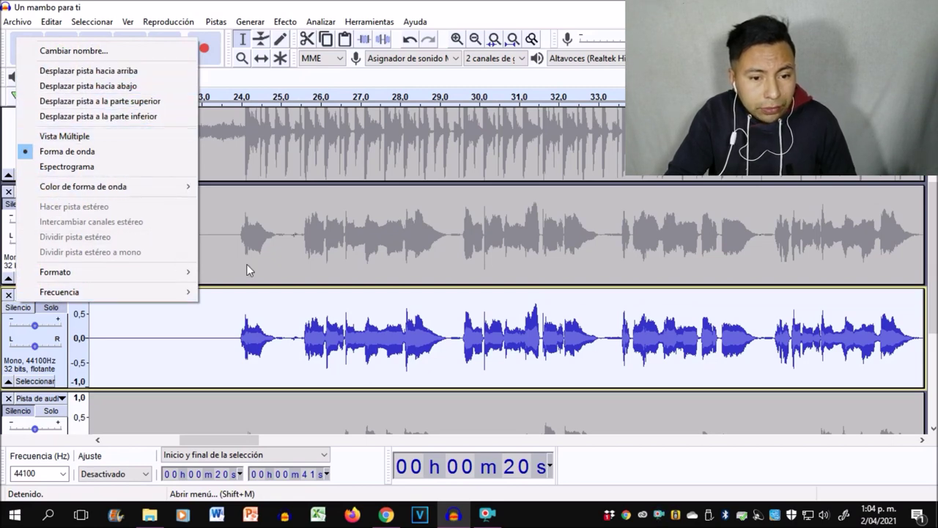
{"action": "left_click", "coordinate": [274, 251]}
{"action": "left_click", "coordinate": [38, 191]}
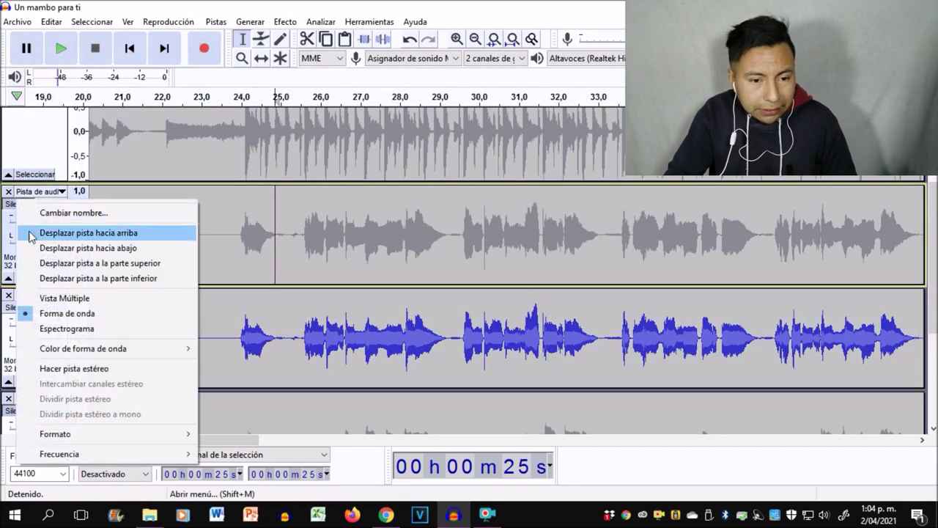
{"action": "left_click", "coordinate": [314, 268]}
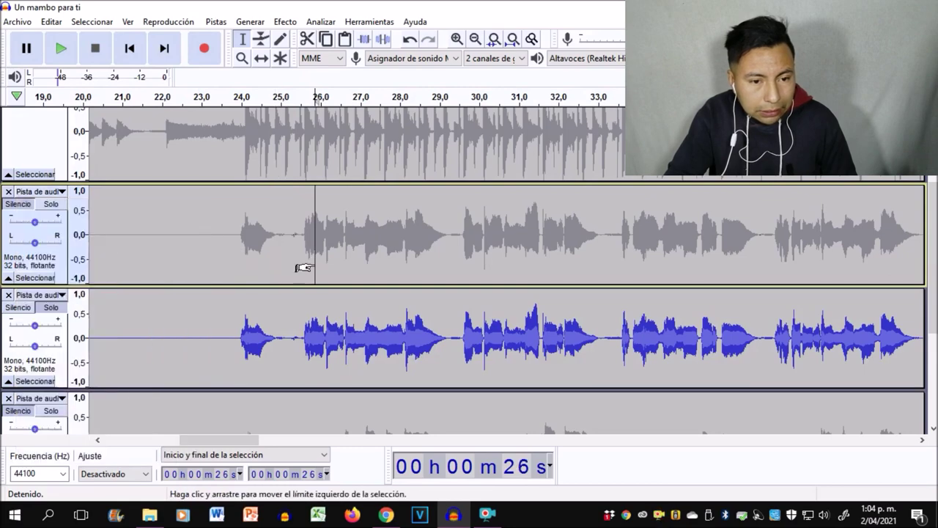
Unmute the backing track and all vocal tracks so that everything plays together
{"action": "left_click", "coordinate": [22, 205]}
{"action": "scroll", "coordinate": [120, 276], "scroll_direction": "up", "scroll_amount": 3}
{"action": "left_click", "coordinate": [17, 132]}
{"action": "scroll", "coordinate": [91, 242], "scroll_direction": "down", "scroll_amount": 4}
{"action": "scroll", "coordinate": [91, 242], "scroll_direction": "down", "scroll_amount": 1}
{"action": "left_click", "coordinate": [18, 323]}
{"action": "scroll", "coordinate": [18, 323], "scroll_direction": "down", "scroll_amount": 2}
Join the two noise-reduced mono vocal tracks into one stereo track
{"action": "scroll", "coordinate": [250, 243], "scroll_direction": "up", "scroll_amount": 6}
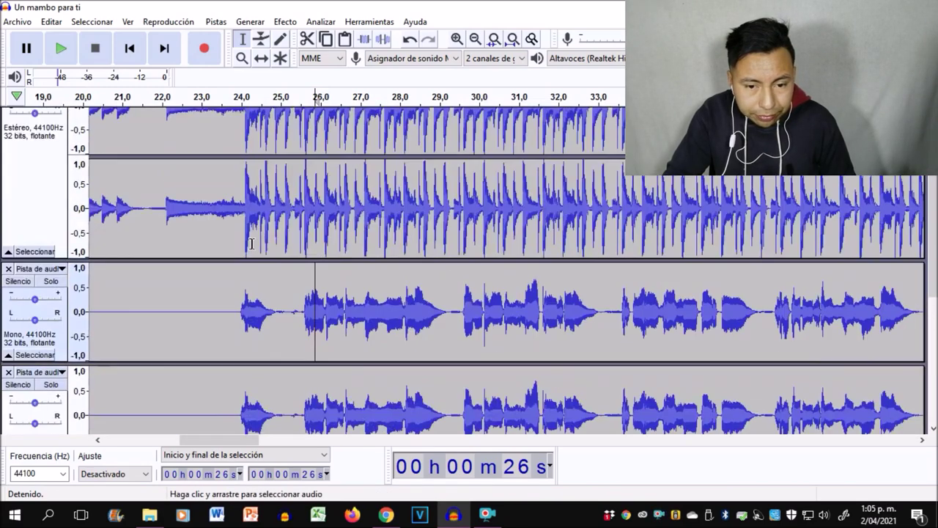
{"action": "scroll", "coordinate": [288, 330], "scroll_direction": "down", "scroll_amount": 3}
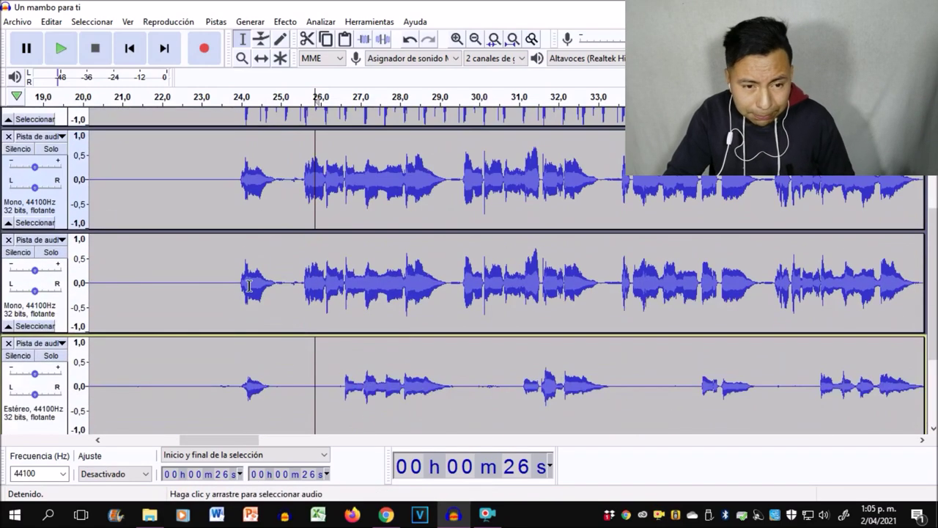
{"action": "left_click", "coordinate": [62, 137]}
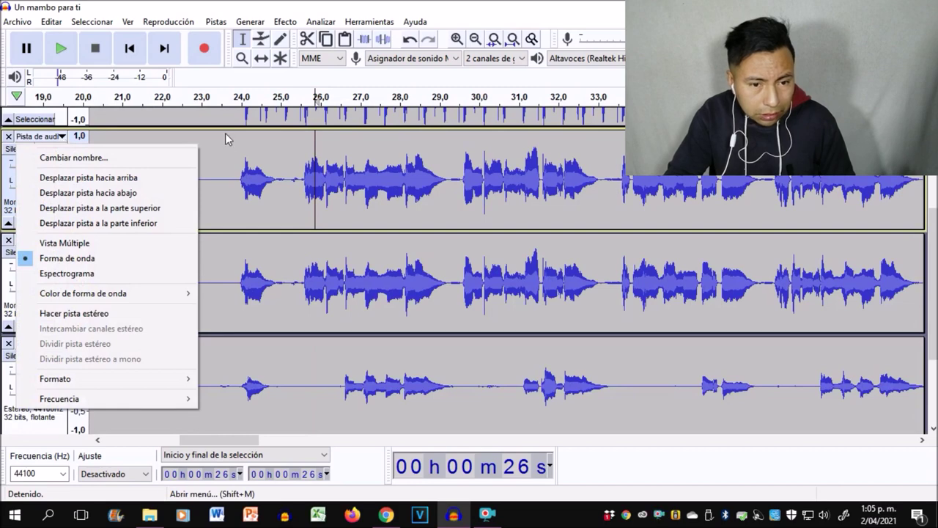
{"action": "left_click", "coordinate": [113, 315]}
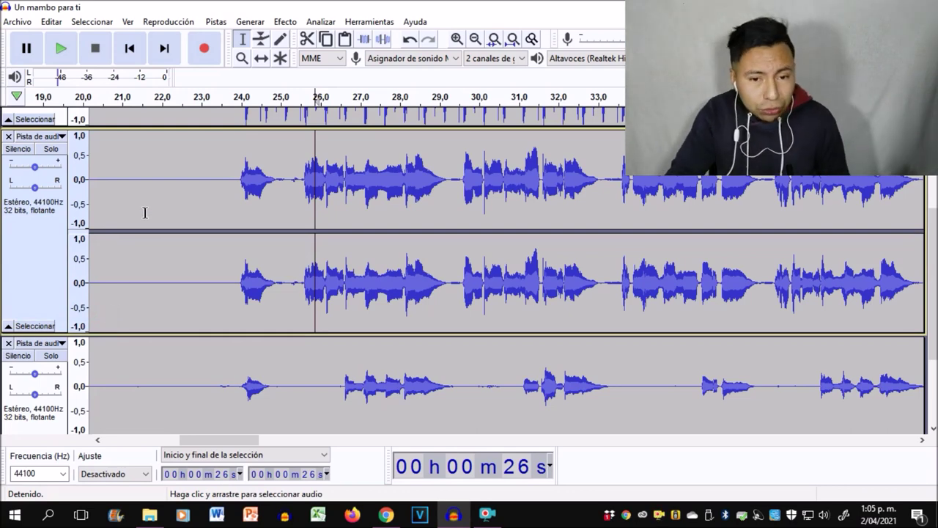
Solo the joined stereo vocal track and play it from about 24 s
{"action": "left_click", "coordinate": [235, 189]}
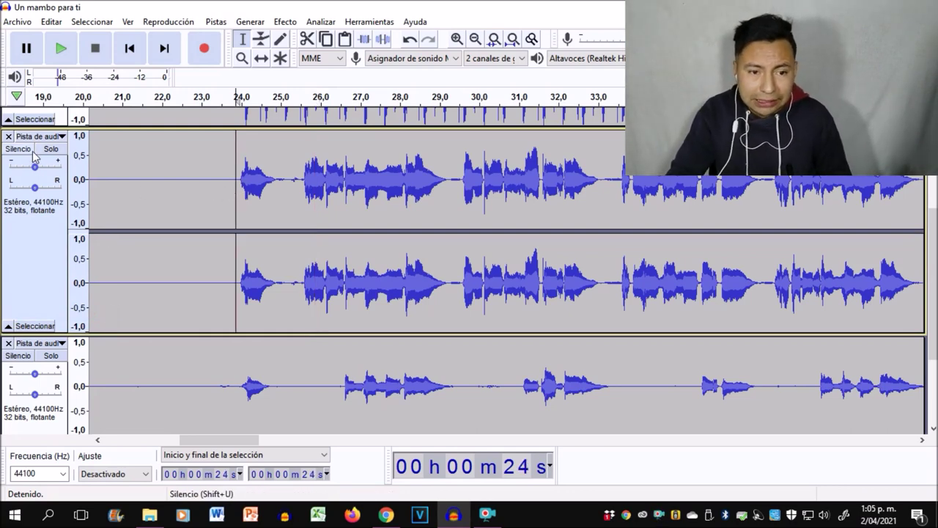
{"action": "left_click", "coordinate": [63, 151]}
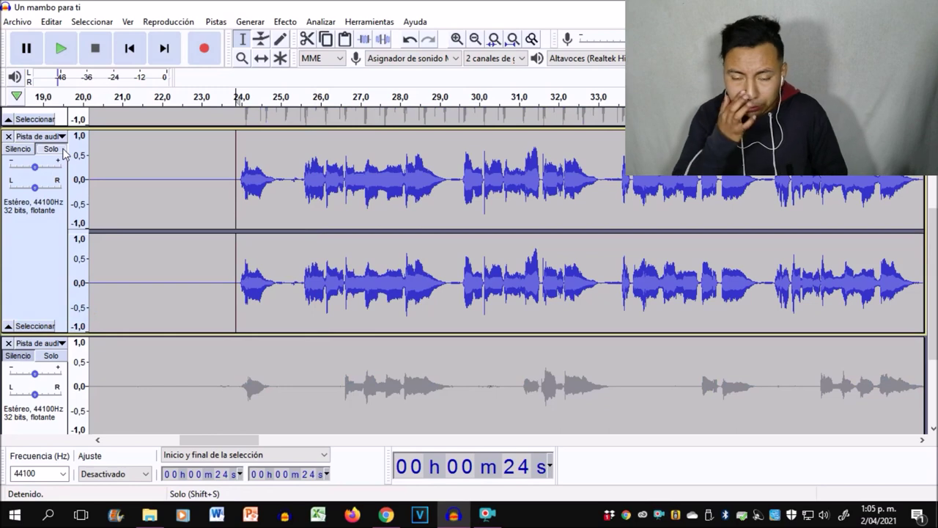
{"action": "key", "text": "space"}
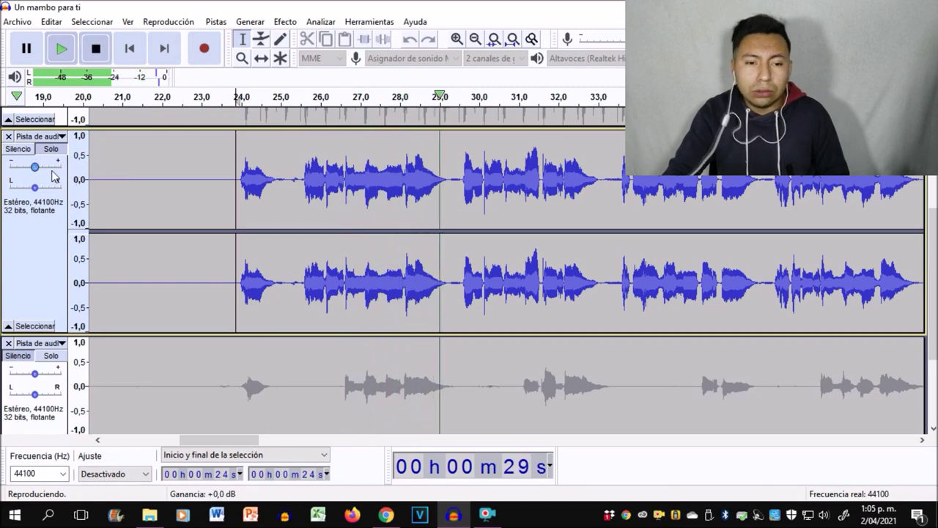
{"action": "key", "text": "space"}
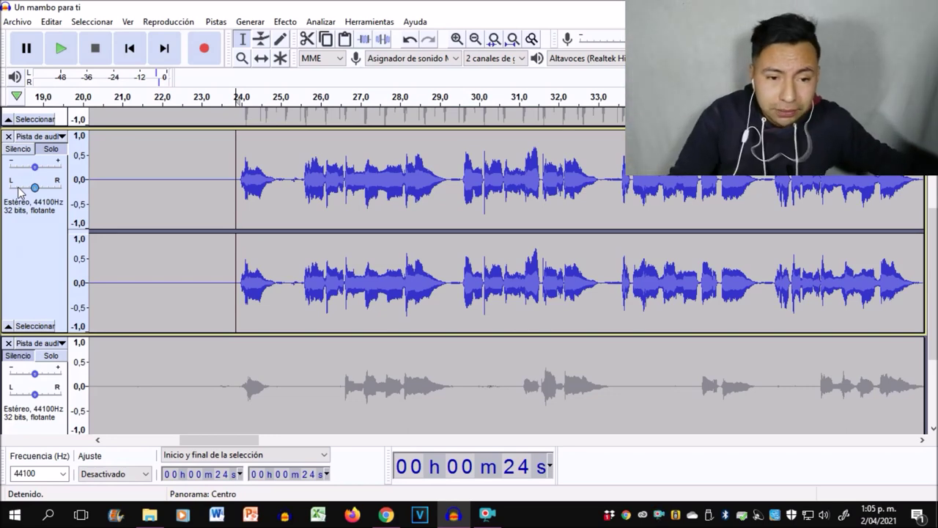
Set the joined stereo vocal track's gain to -5 dB and play it from about 24 s
{"action": "double_click", "coordinate": [35, 167]}
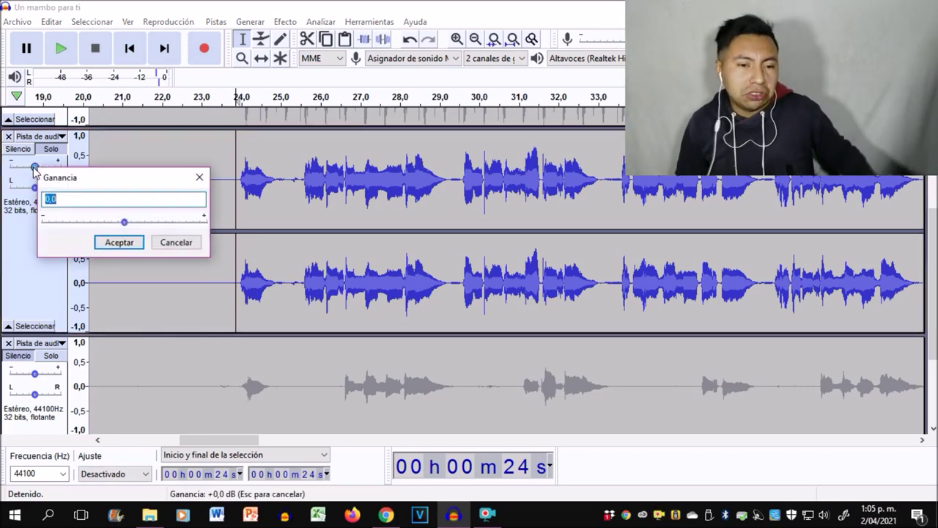
{"action": "key", "text": "Return"}
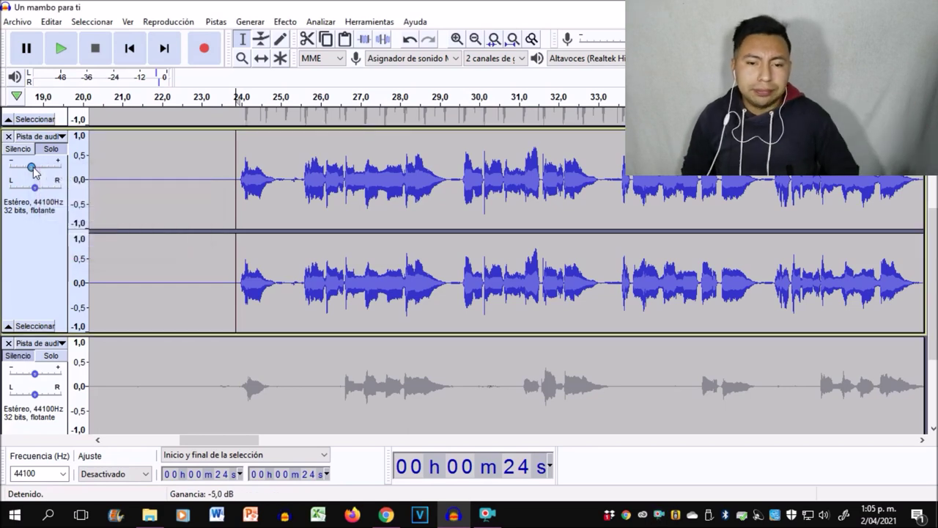
{"action": "key", "text": "space"}
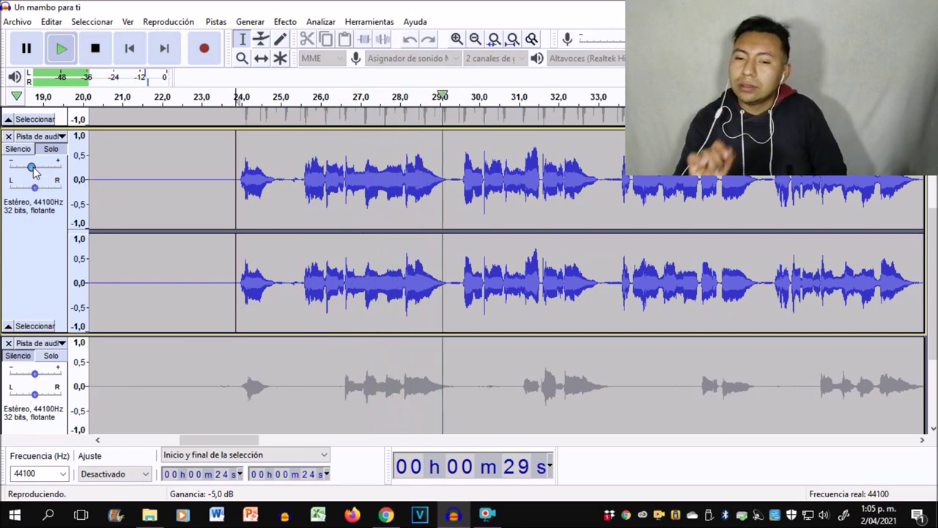
{"action": "key", "text": "space"}
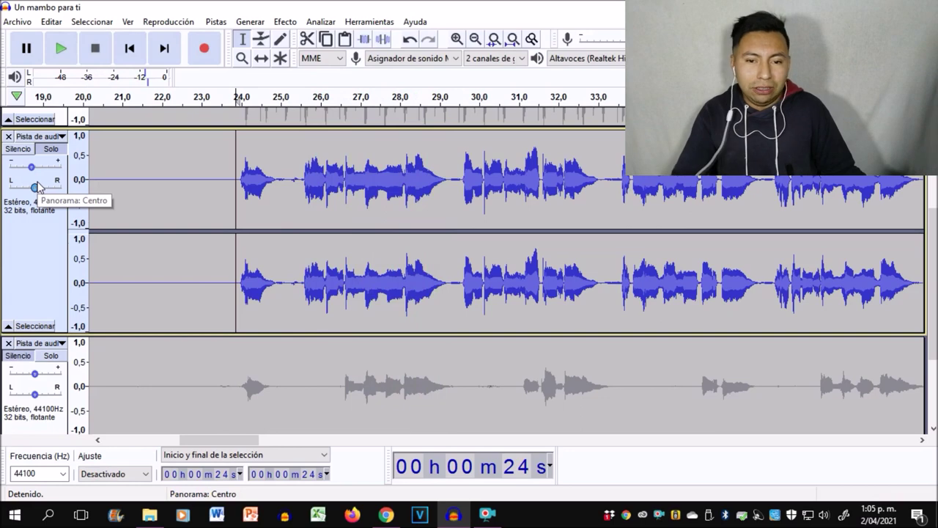
Turn off solo on the joined stereo vocal track
{"action": "scroll", "coordinate": [44, 191], "scroll_direction": "down", "scroll_amount": 3}
{"action": "scroll", "coordinate": [48, 168], "scroll_direction": "up", "scroll_amount": 3}
{"action": "left_click", "coordinate": [50, 149]}
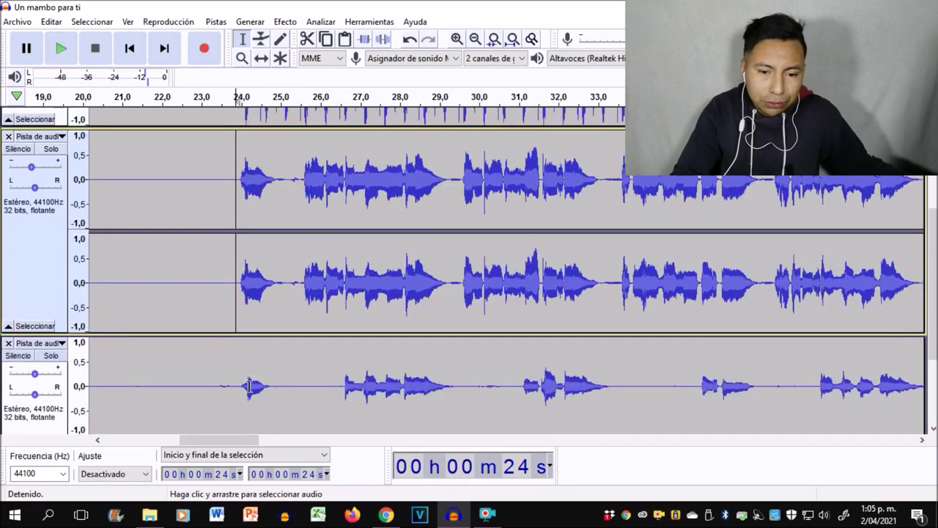
Solo the second stereo vocal track and play a short silent stretch near 23 s to check its noise
{"action": "scroll", "coordinate": [236, 339], "scroll_direction": "down", "scroll_amount": 3}
{"action": "left_click", "coordinate": [236, 340]}
{"action": "left_click_drag", "start_coordinate": [202, 286], "coordinate": [190, 285]}
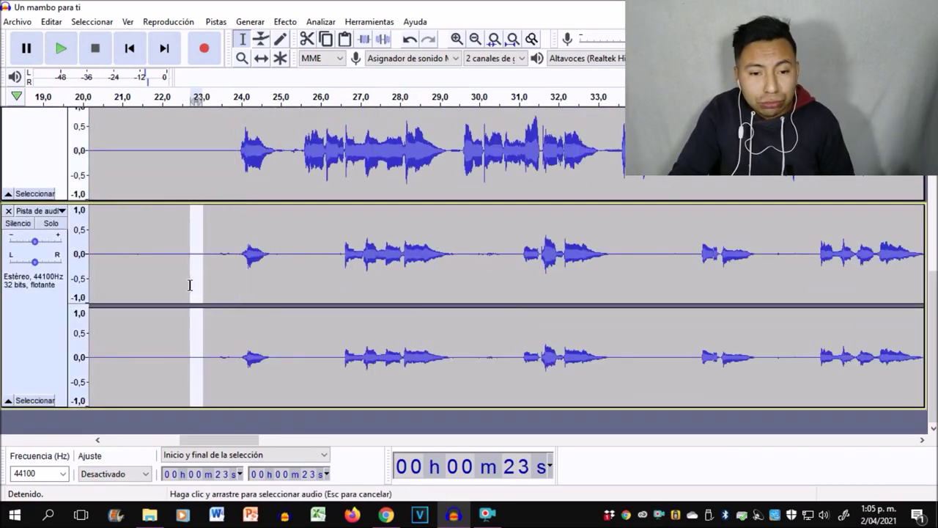
{"action": "left_click", "coordinate": [53, 224]}
{"action": "key", "text": "space"}
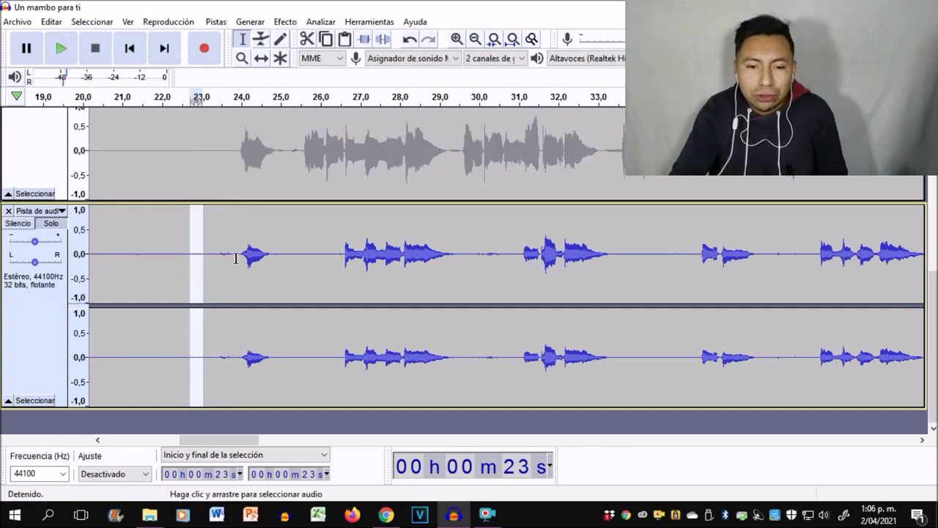
Capture the second stereo vocal track's silent stretch from about 21 to 23 s as the noise profile
{"action": "left_click_drag", "start_coordinate": [200, 266], "coordinate": [113, 266]}
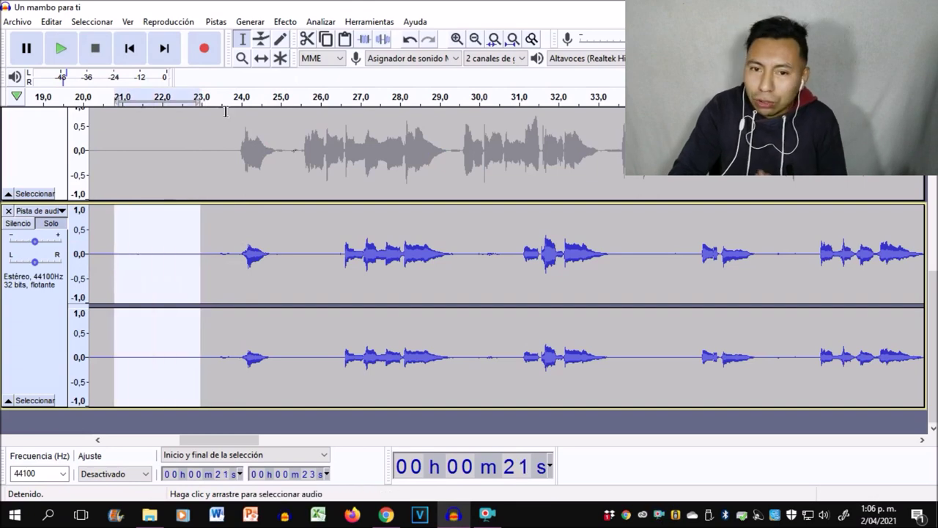
{"action": "left_click", "coordinate": [285, 22]}
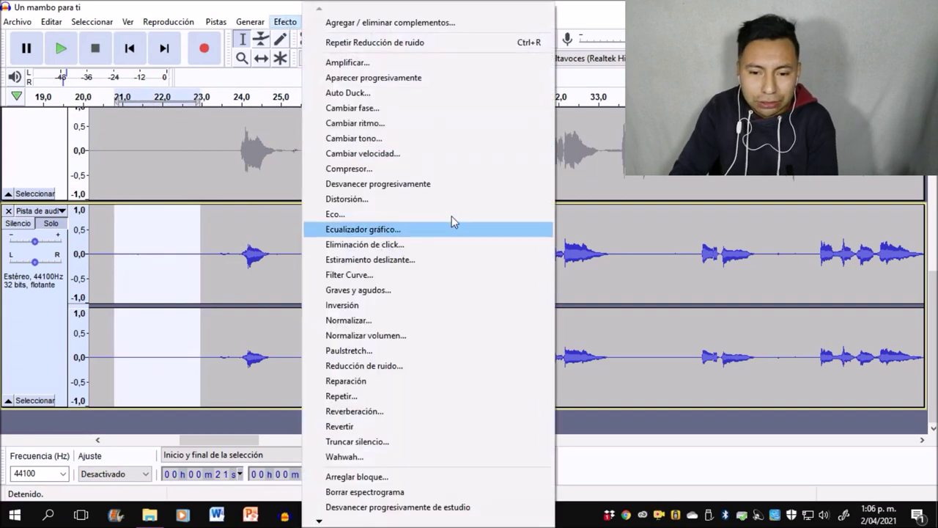
{"action": "left_click", "coordinate": [451, 371]}
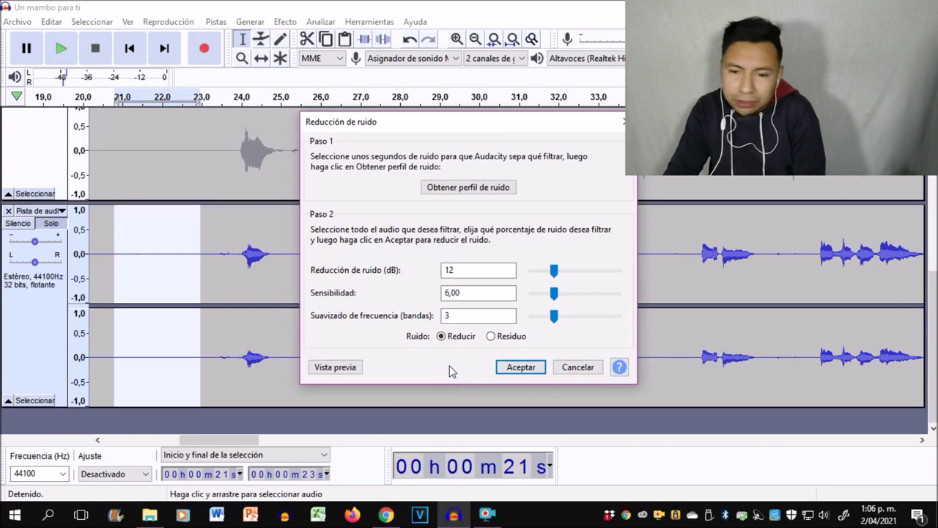
{"action": "left_click", "coordinate": [505, 192]}
{"action": "double_click", "coordinate": [382, 220]}
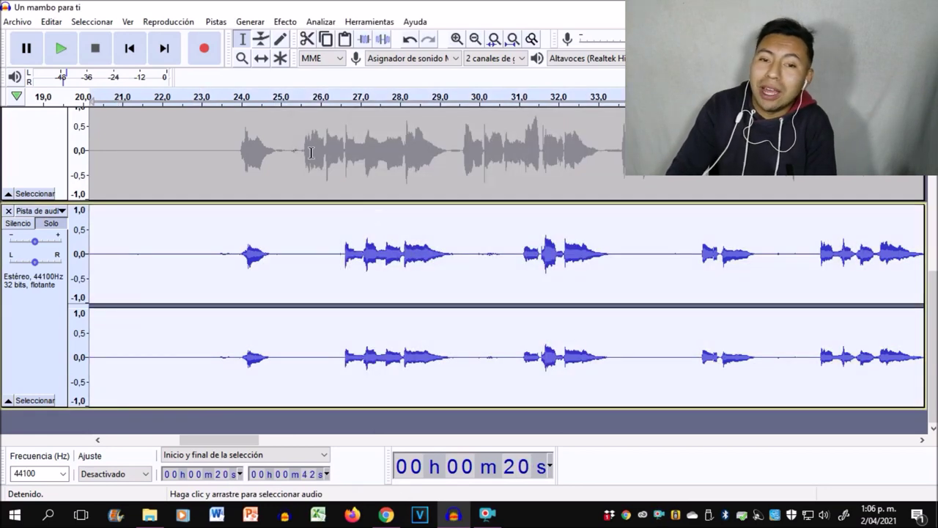
{"action": "left_click", "coordinate": [277, 23]}
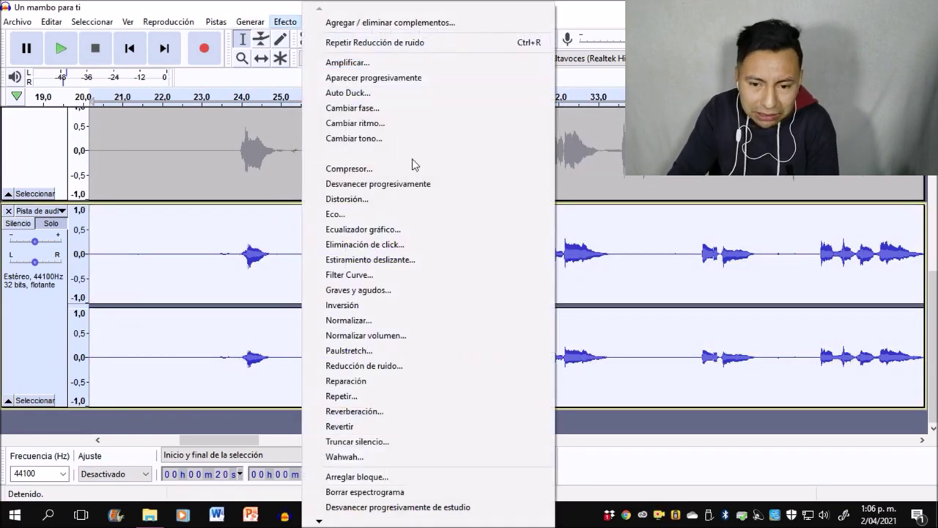
{"action": "left_click", "coordinate": [706, 326]}
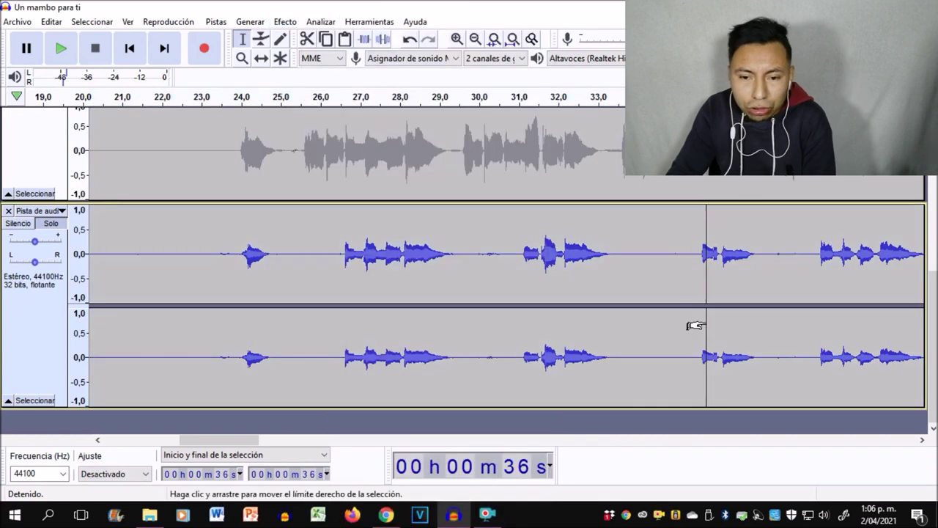
Apply the Graphic EQ with the factory preset Realce de graves to the entire second stereo vocal clip
{"action": "double_click", "coordinate": [271, 273]}
{"action": "left_click", "coordinate": [285, 22]}
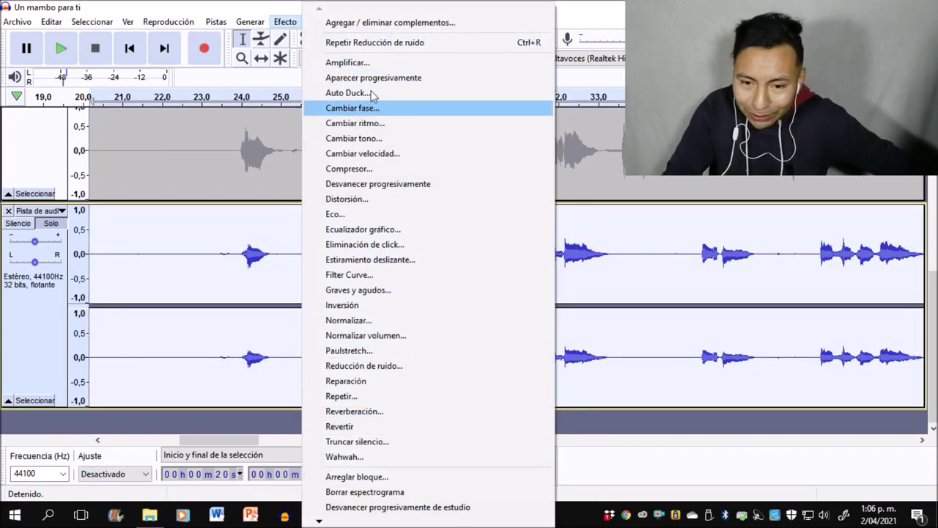
{"action": "left_click", "coordinate": [425, 230]}
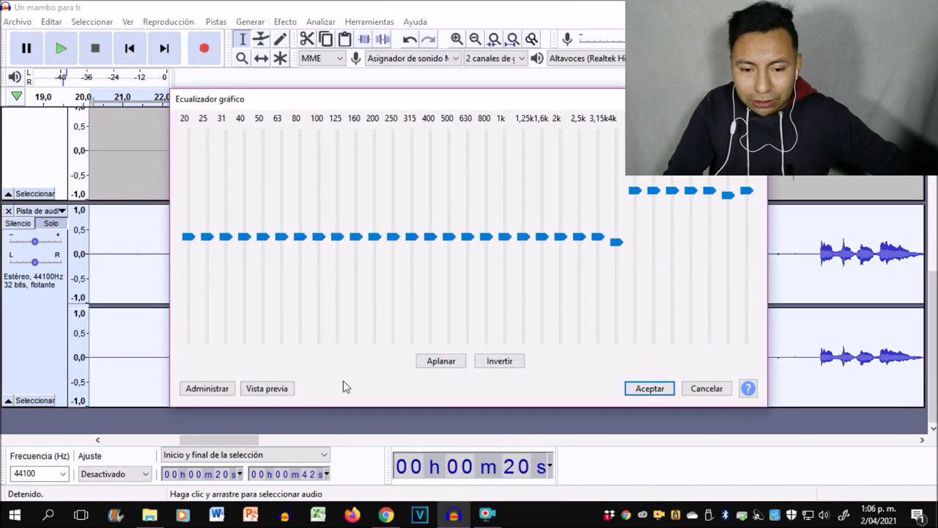
{"action": "left_click", "coordinate": [197, 386]}
{"action": "mouse_move", "coordinate": [286, 310]}
{"action": "left_click", "coordinate": [411, 331]}
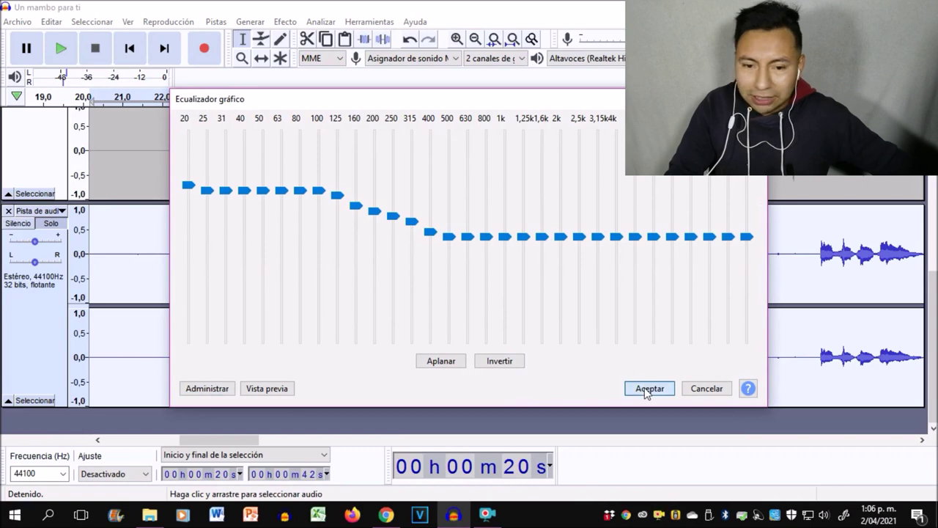
{"action": "left_click", "coordinate": [647, 391]}
Apply the Graphic EQ a second time to the whole second stereo vocal clip, using the factory presets
{"action": "left_click", "coordinate": [295, 15]}
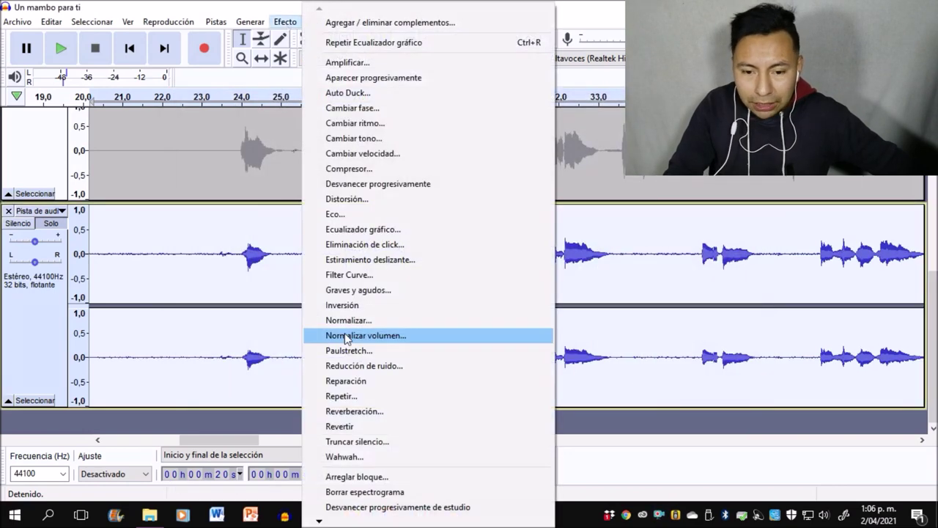
{"action": "left_click", "coordinate": [371, 229]}
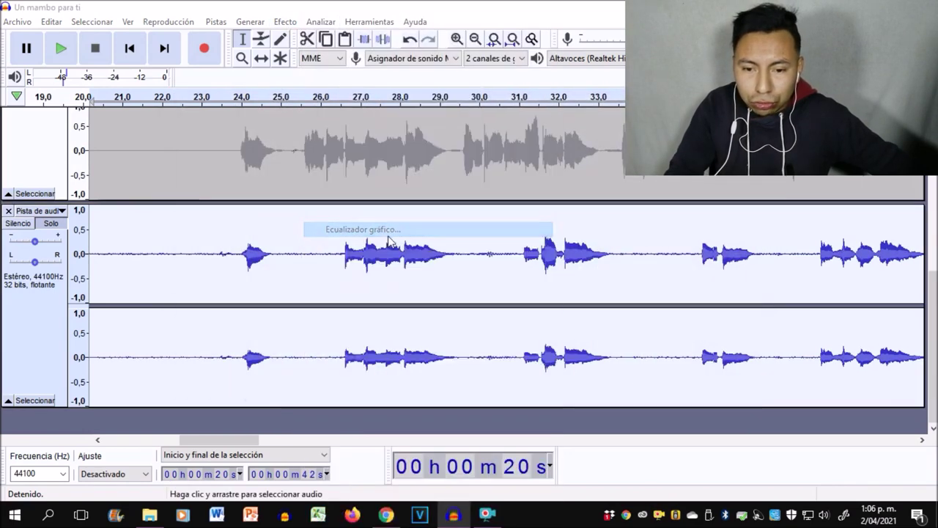
{"action": "left_click", "coordinate": [220, 388]}
{"action": "mouse_move", "coordinate": [347, 312]}
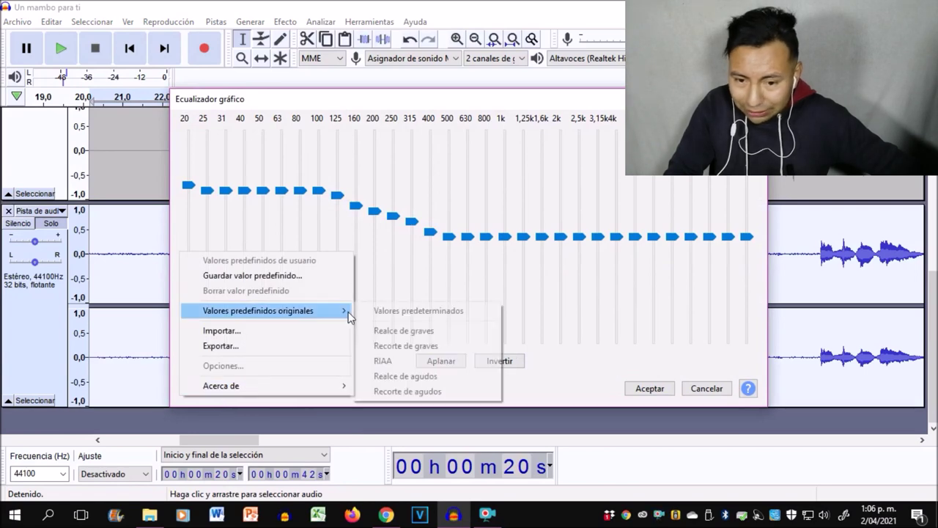
{"action": "left_click", "coordinate": [649, 389]}
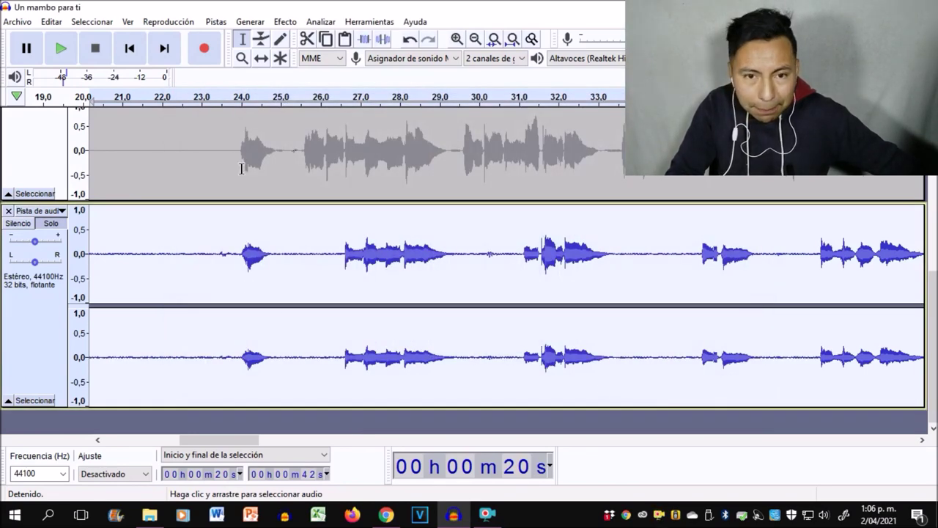
Compress the entire second stereo vocal clip and normalize its peak to -3.0 dB with DC offset removed and stereo channels treated independently
{"action": "left_click", "coordinate": [287, 22]}
{"action": "left_click", "coordinate": [360, 168]}
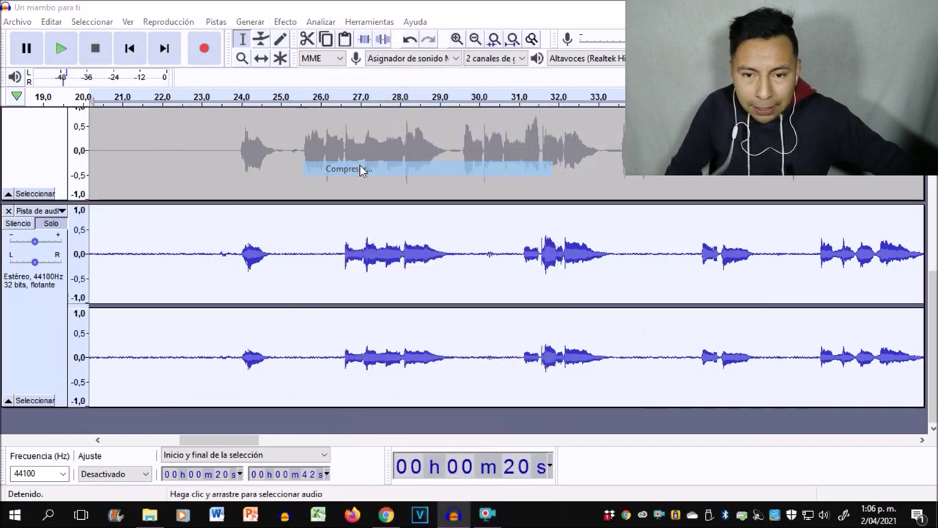
{"action": "key", "text": "Escape"}
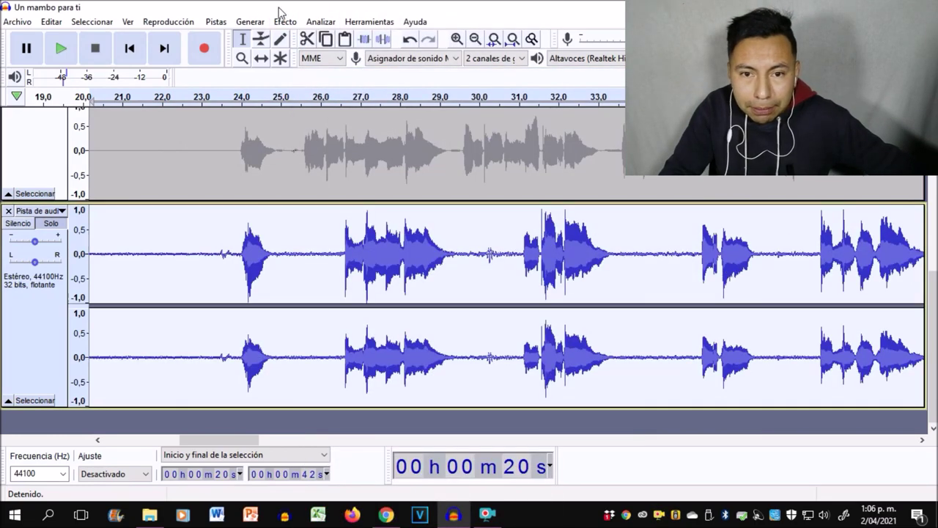
{"action": "left_click", "coordinate": [285, 21]}
{"action": "left_click", "coordinate": [501, 317]}
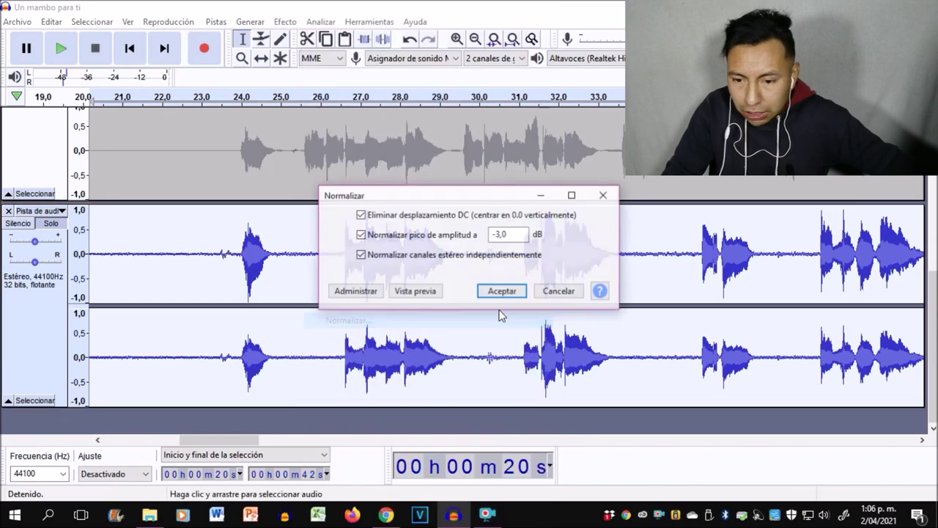
{"action": "left_click", "coordinate": [502, 291]}
Capture a new noise profile from the second stereo vocal track's silent stretch from about 20.5 to 23.2 s
{"action": "left_click", "coordinate": [212, 285]}
{"action": "left_click_drag", "start_coordinate": [202, 283], "coordinate": [100, 274]}
{"action": "left_click", "coordinate": [286, 21]}
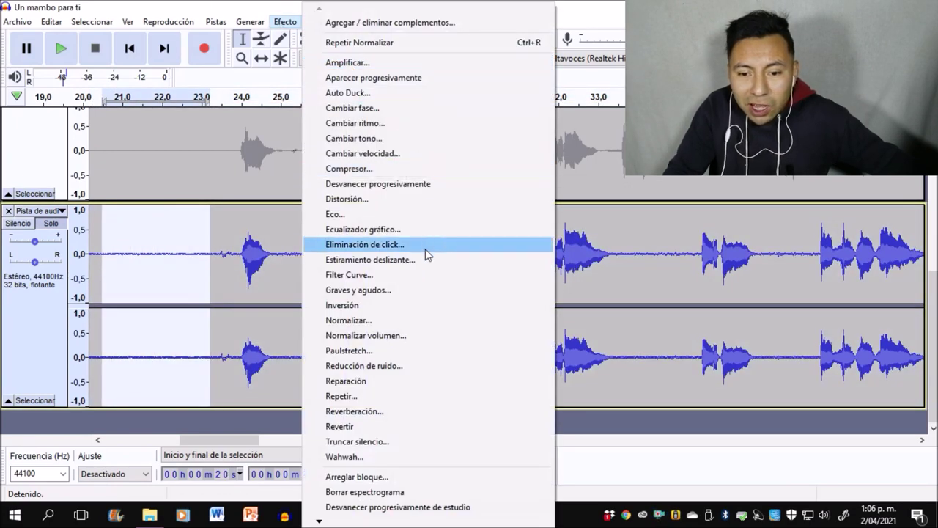
{"action": "left_click", "coordinate": [404, 365]}
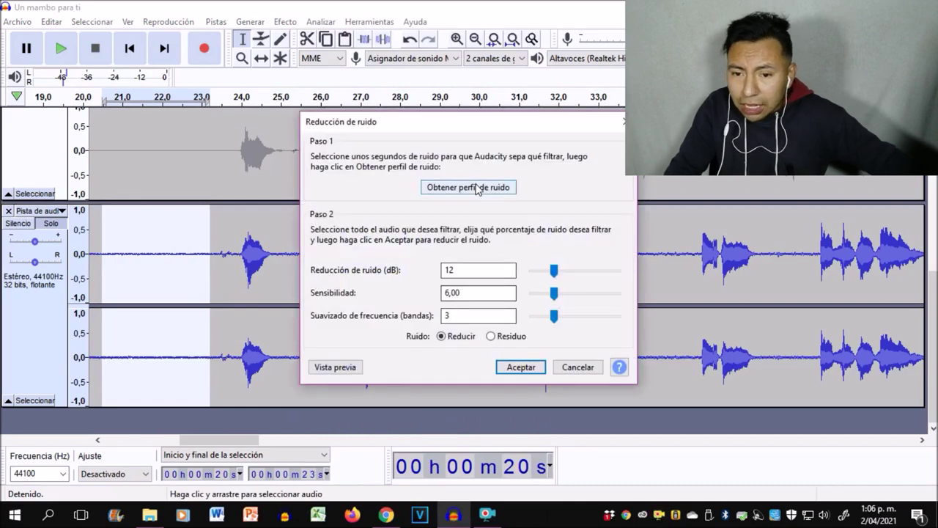
{"action": "left_click", "coordinate": [477, 188]}
Apply Noise Reduction to the whole second stereo vocal clip with 12 dB reduction, sensitivity 6.00 and 3 smoothing bands
{"action": "key", "text": "shift+End"}
{"action": "left_click", "coordinate": [284, 21]}
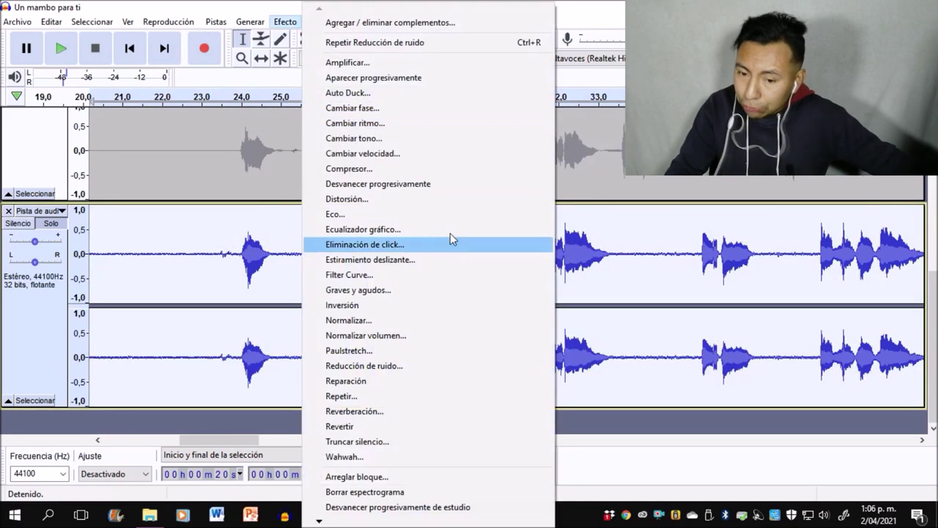
{"action": "left_click", "coordinate": [385, 366]}
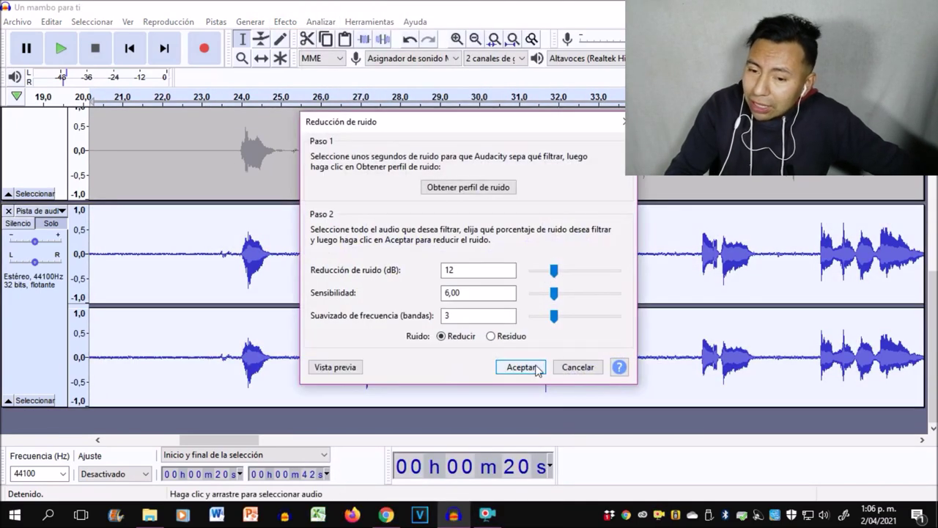
{"action": "left_click", "coordinate": [520, 367]}
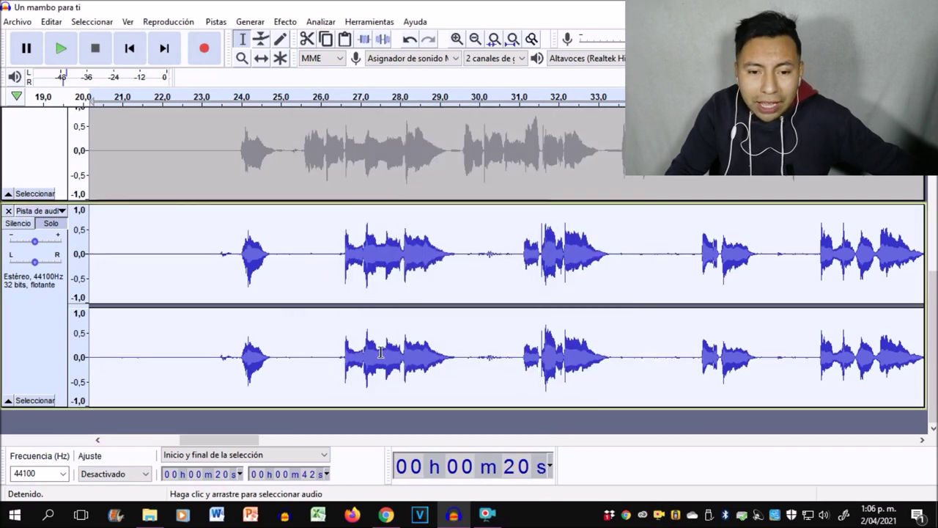
Play the second vocal near 23.5 s and from about 21.6 to 23 s to check the remaining noise
{"action": "left_click_drag", "start_coordinate": [214, 280], "coordinate": [233, 286]}
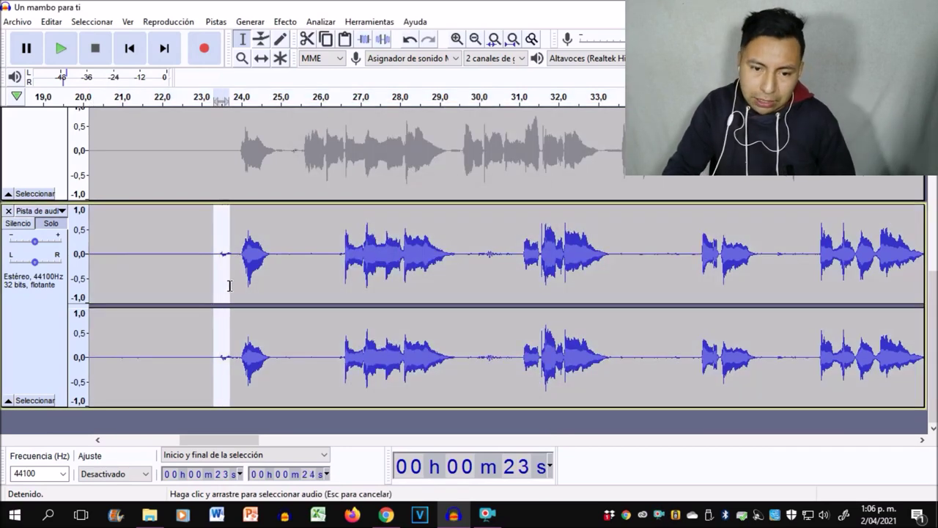
{"action": "key", "text": "space"}
{"action": "left_click", "coordinate": [188, 295]}
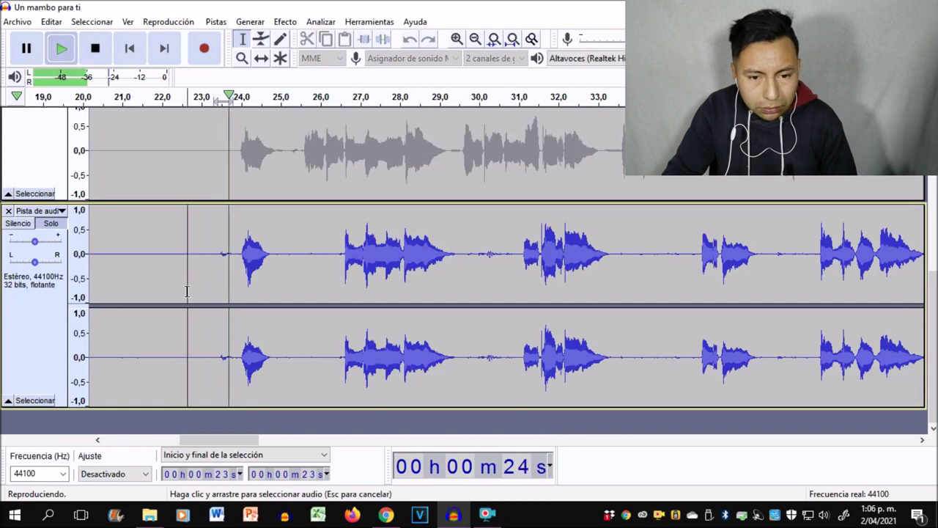
{"action": "left_click_drag", "start_coordinate": [200, 288], "coordinate": [145, 287]}
{"action": "key", "text": "space"}
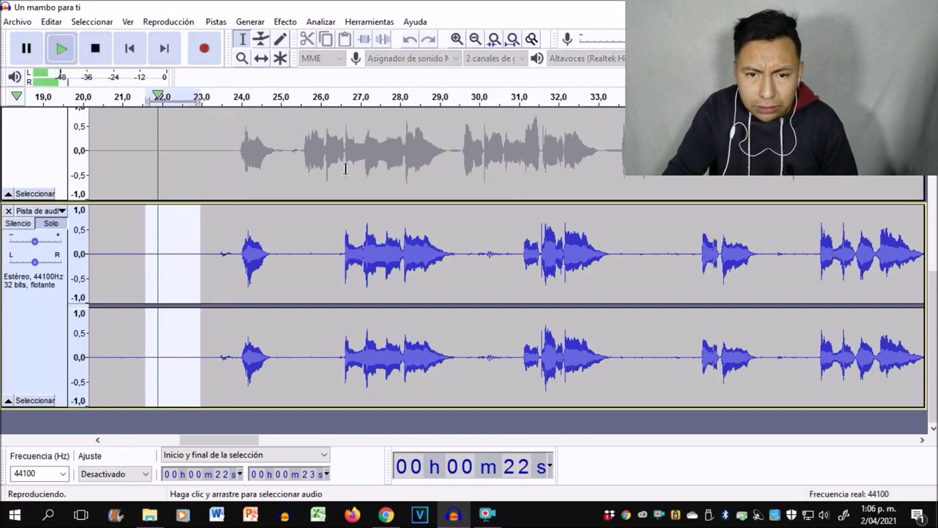
Capture the second vocal's selected silent stretch from about 21.6 to 23 s as the noise profile
{"action": "left_click", "coordinate": [369, 21]}
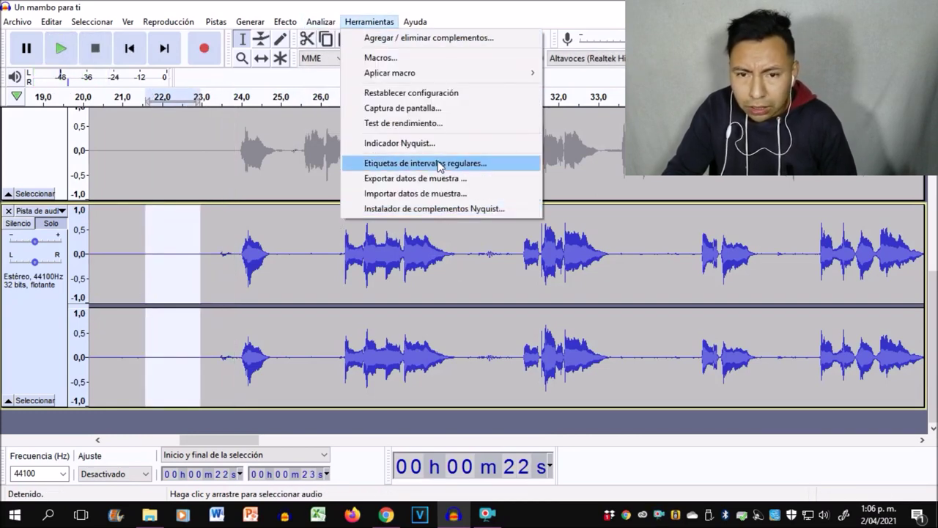
{"action": "mouse_move", "coordinate": [285, 21]}
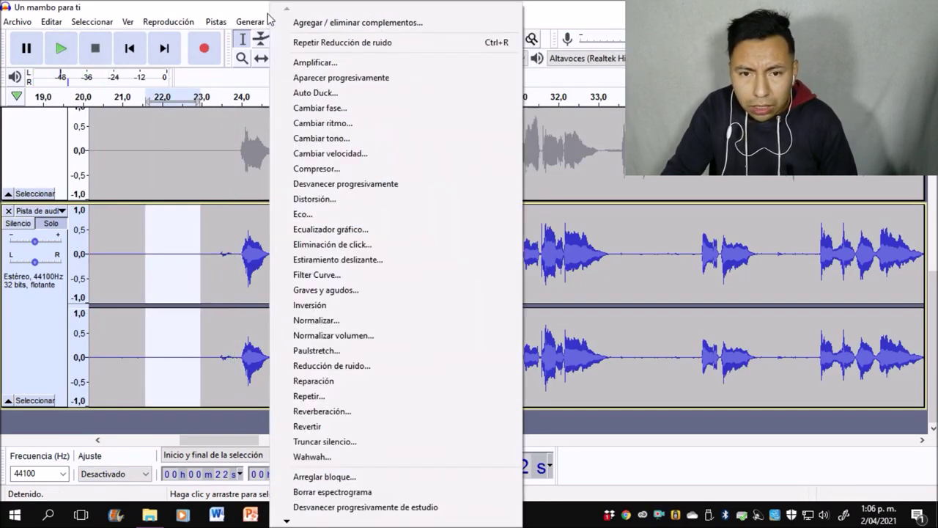
{"action": "left_click", "coordinate": [356, 366]}
{"action": "left_click", "coordinate": [440, 189]}
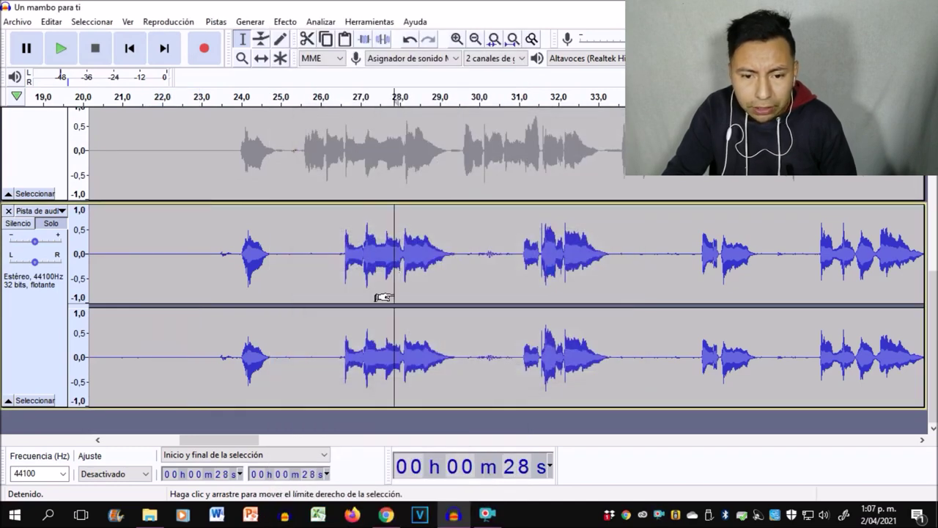
Apply Noise Reduction a second time to the entire second stereo vocal clip
{"action": "double_click", "coordinate": [384, 296]}
{"action": "left_click", "coordinate": [285, 22]}
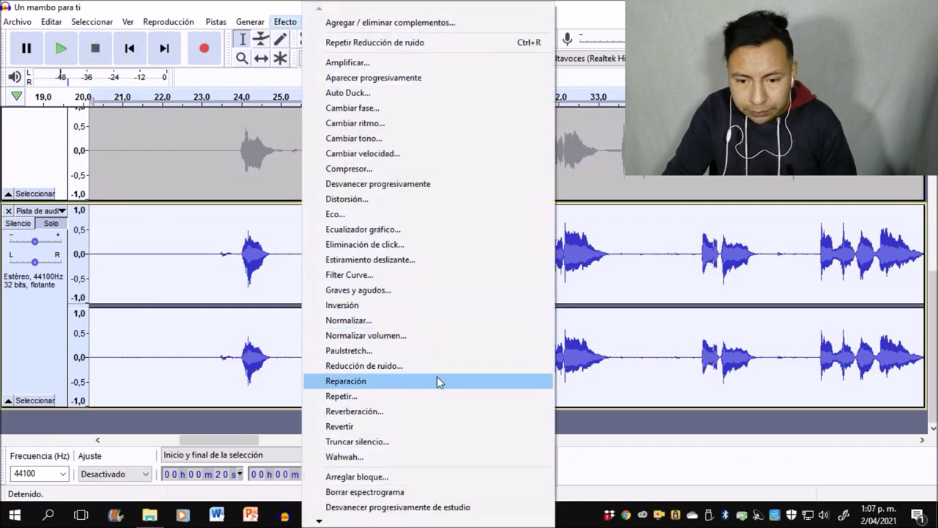
{"action": "left_click", "coordinate": [437, 364]}
{"action": "left_click", "coordinate": [521, 367]}
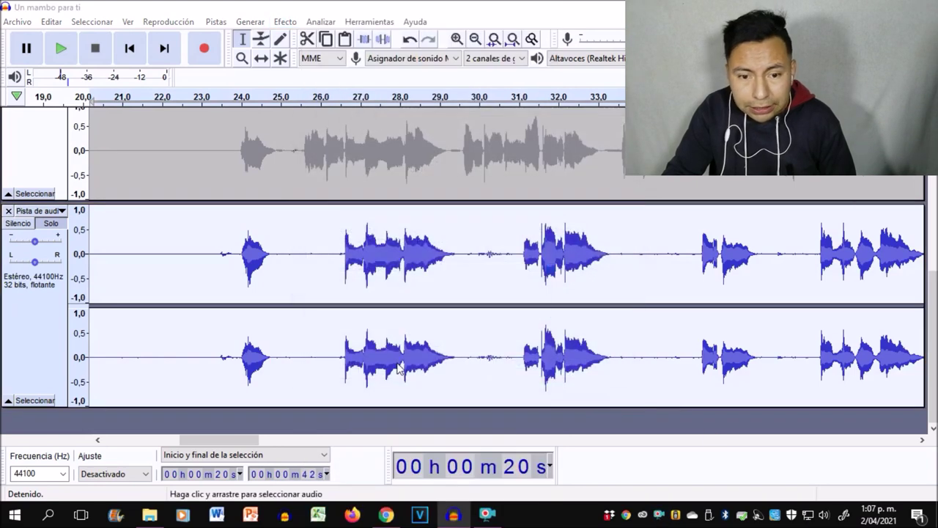
Play the second vocal from just before its first phrase, near 23.5 s, to check the cleaned sound
{"action": "left_click", "coordinate": [211, 285]}
{"action": "key", "text": "space"}
{"action": "key", "text": "space"}
{"action": "left_click", "coordinate": [223, 286]}
{"action": "key", "text": "space"}
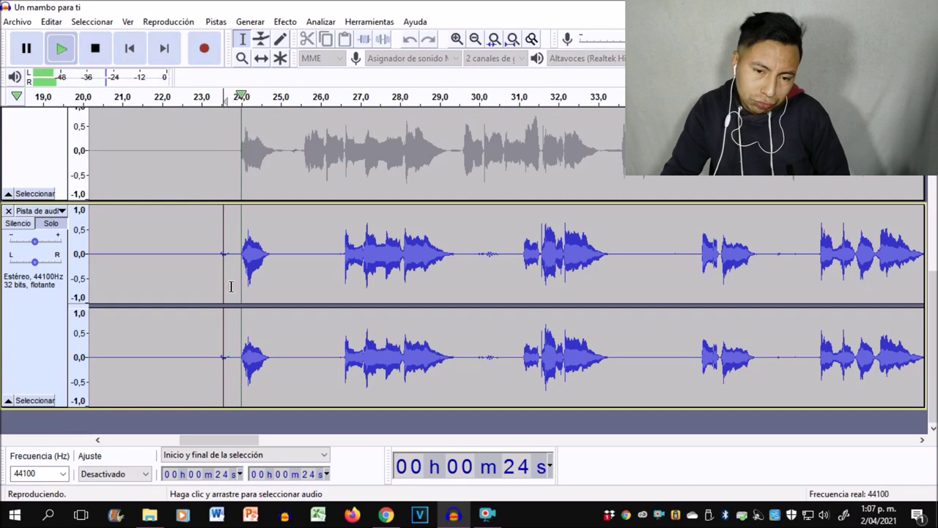
{"action": "key", "text": "space"}
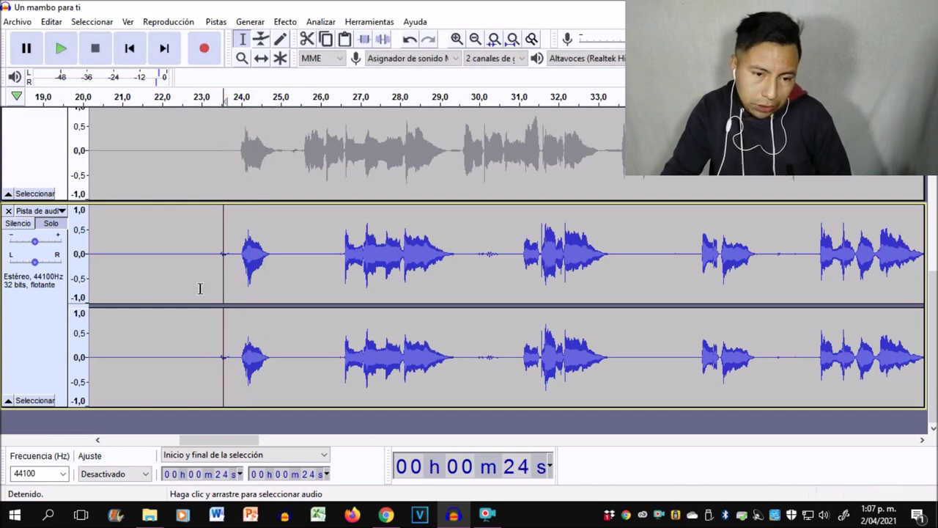
Set the second stereo vocal track's gain to -5 dB
{"action": "double_click", "coordinate": [42, 242]}
{"action": "type", "text": "-"}
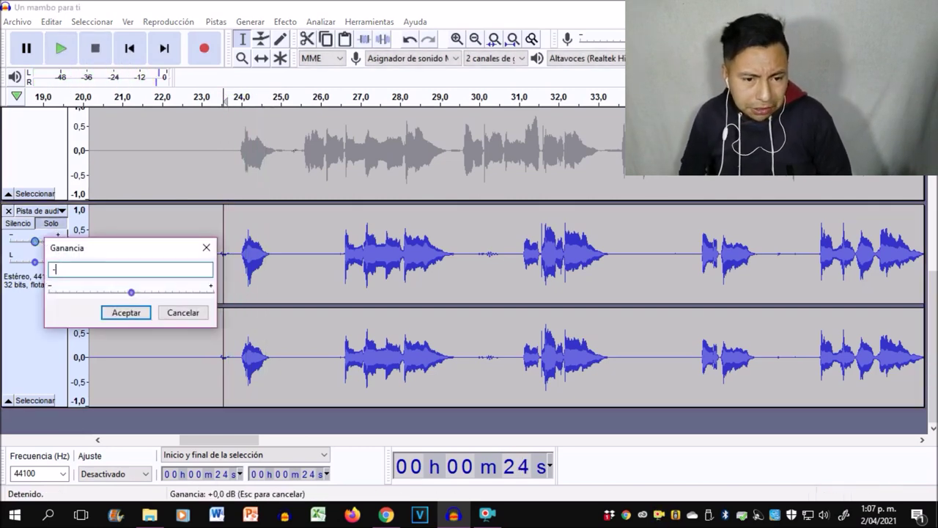
{"action": "type", "text": "5"}
{"action": "key", "text": "Return"}
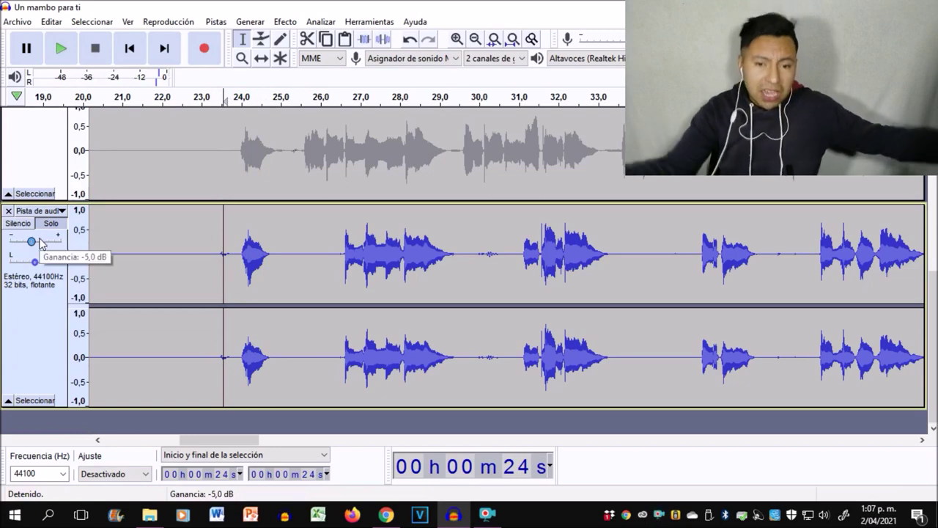
Restore playback of all tracks by clearing the second vocal's solo and unmuting the main vocal and the backing track
{"action": "scroll", "coordinate": [40, 244], "scroll_direction": "up", "scroll_amount": 5}
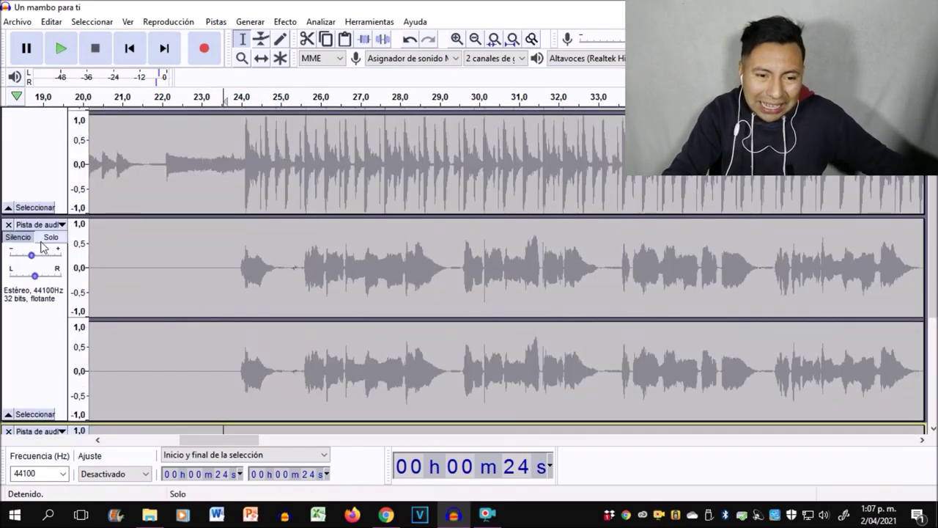
{"action": "left_click", "coordinate": [42, 247]}
{"action": "scroll", "coordinate": [41, 160], "scroll_direction": "up", "scroll_amount": 2}
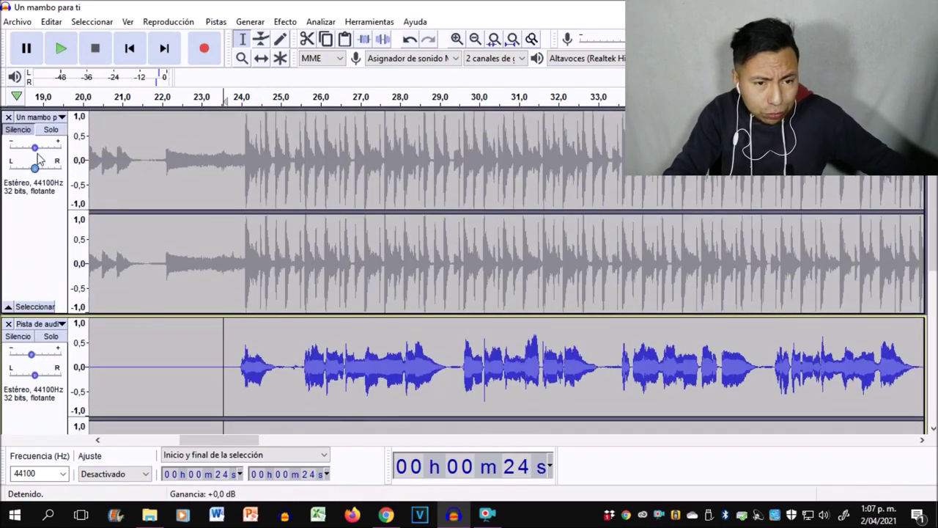
{"action": "left_click", "coordinate": [22, 139]}
Examine the residual noise in the second vocal's gap from about 30 to 31 s
{"action": "scroll", "coordinate": [264, 316], "scroll_direction": "down", "scroll_amount": 4}
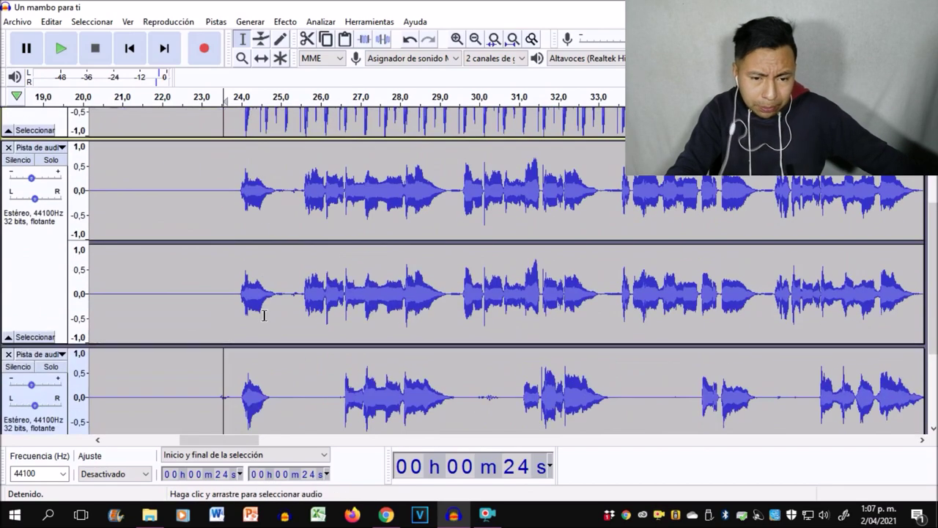
{"action": "scroll", "coordinate": [267, 317], "scroll_direction": "down", "scroll_amount": 3}
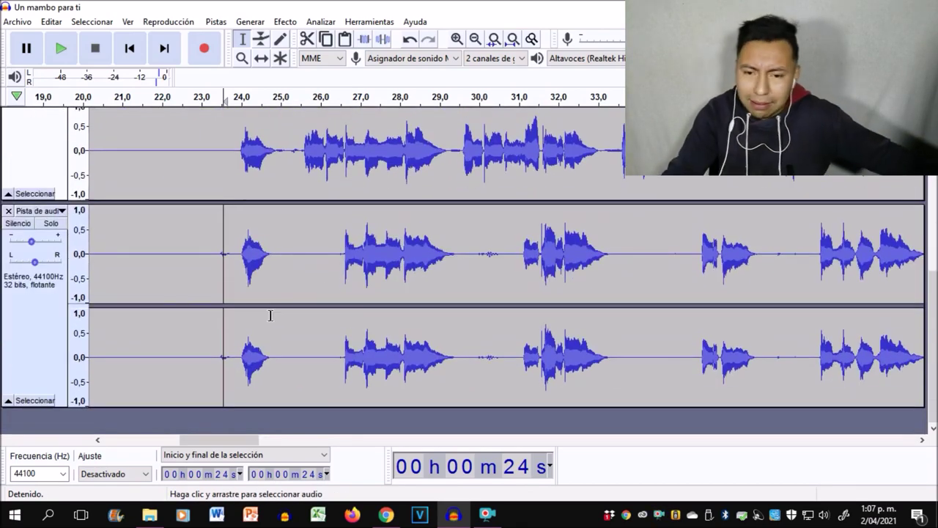
{"action": "scroll", "coordinate": [600, 403], "scroll_direction": "up", "scroll_amount": 2}
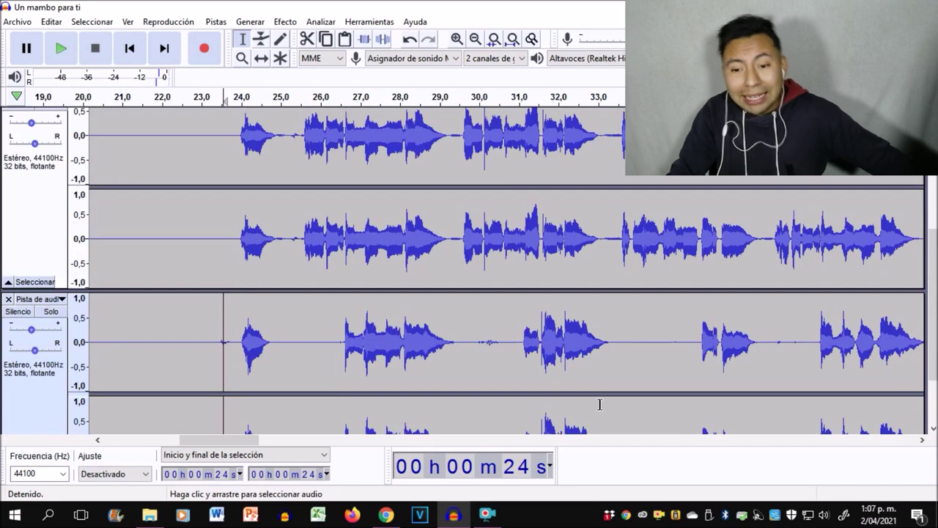
{"action": "left_click_drag", "start_coordinate": [471, 363], "coordinate": [509, 364]}
{"action": "scroll", "coordinate": [494, 364], "scroll_direction": "down", "scroll_amount": 2}
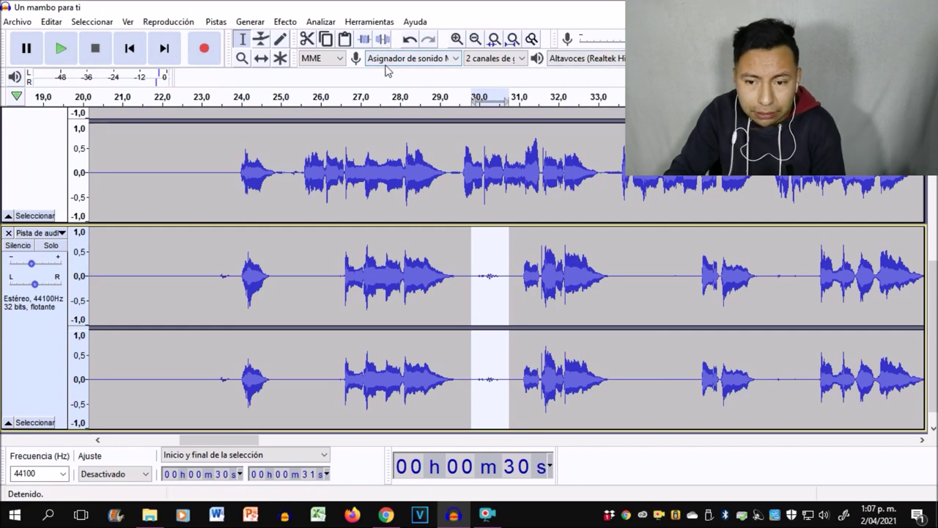
{"action": "left_click", "coordinate": [526, 296]}
Play the full mix from about 24.6 s, in the main vocal's first gap
{"action": "scroll", "coordinate": [588, 216], "scroll_direction": "up", "scroll_amount": 3}
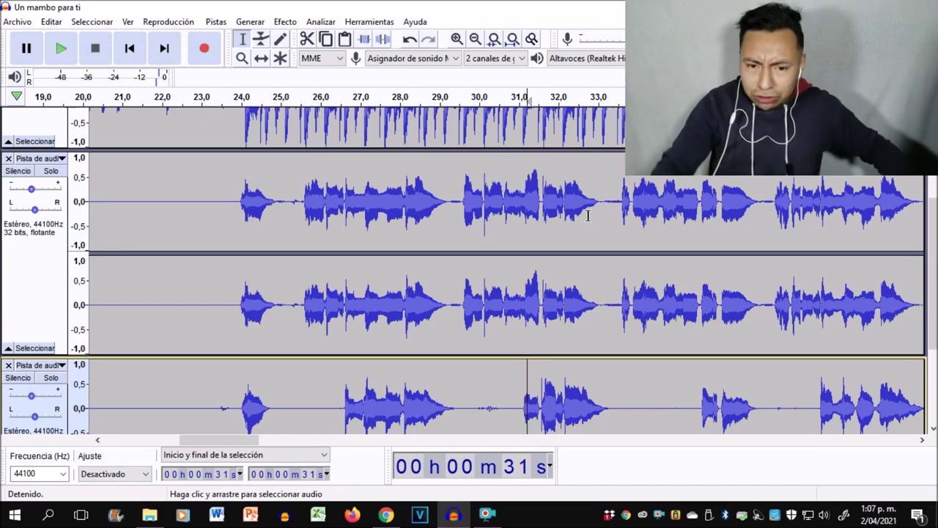
{"action": "left_click", "coordinate": [267, 210]}
{"action": "key", "text": "space"}
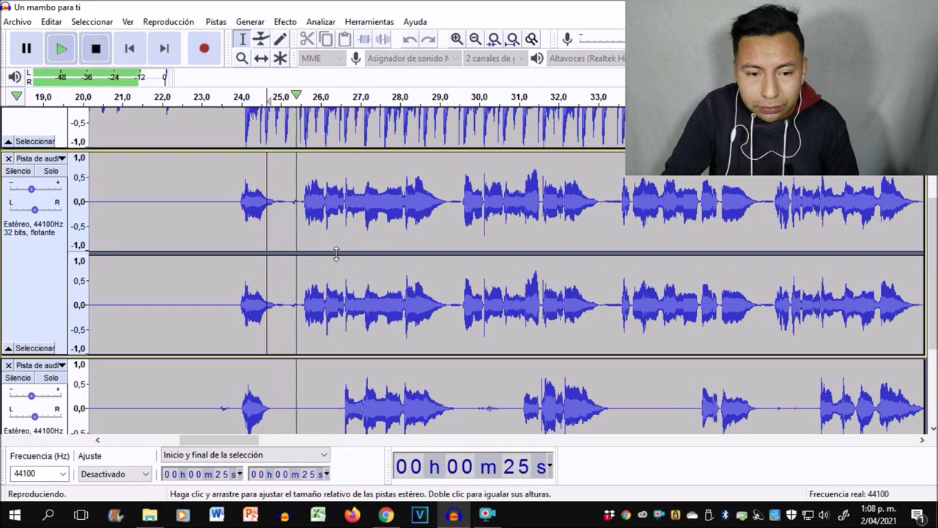
{"action": "key", "text": "space"}
Solo the main vocal track and play it from about 24.6 s to check the noise between phrases
{"action": "left_click", "coordinate": [51, 173]}
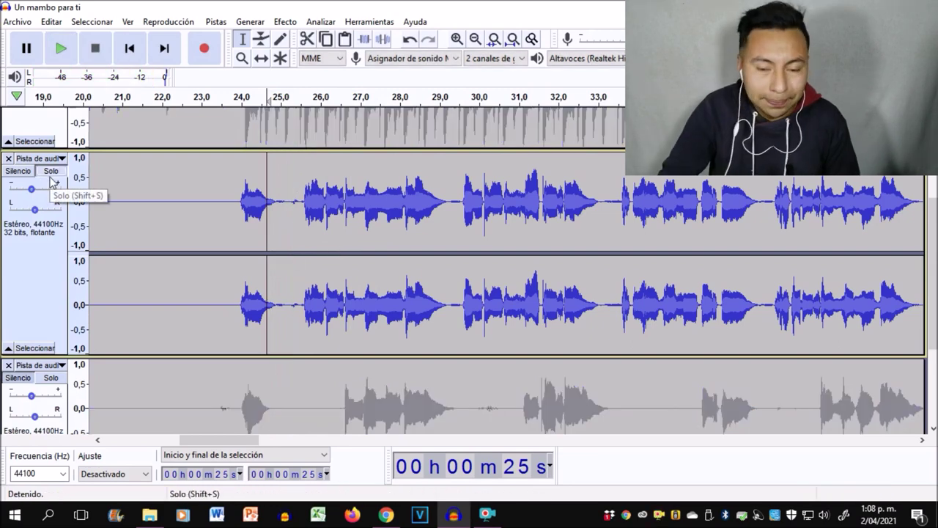
{"action": "key", "text": "space"}
{"action": "key", "text": "space"}
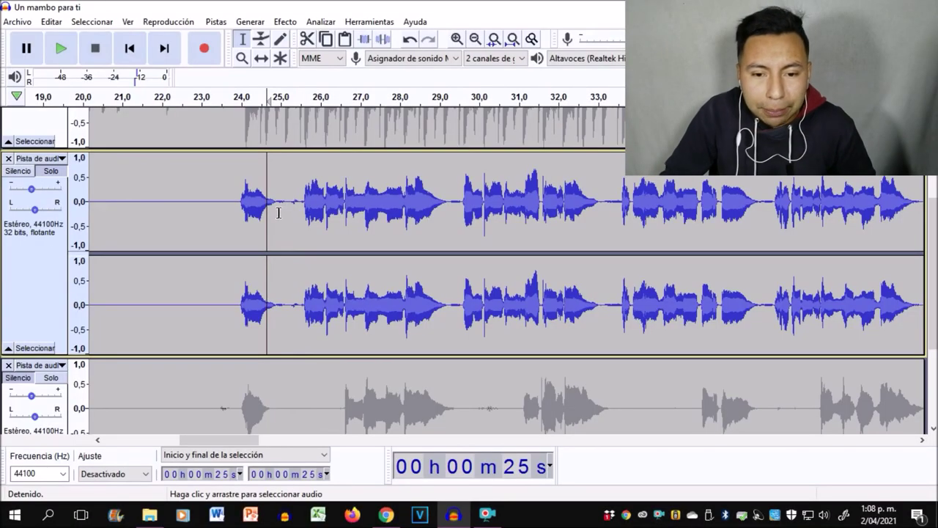
Silence the residual noise in the main vocal's gap from about 24.9 to 25.5 s
{"action": "scroll", "coordinate": [283, 217], "scroll_direction": "up", "scroll_amount": 3}
{"action": "scroll", "coordinate": [290, 279], "scroll_direction": "down", "scroll_amount": 2}
{"action": "scroll", "coordinate": [289, 293], "scroll_direction": "up", "scroll_amount": 2}
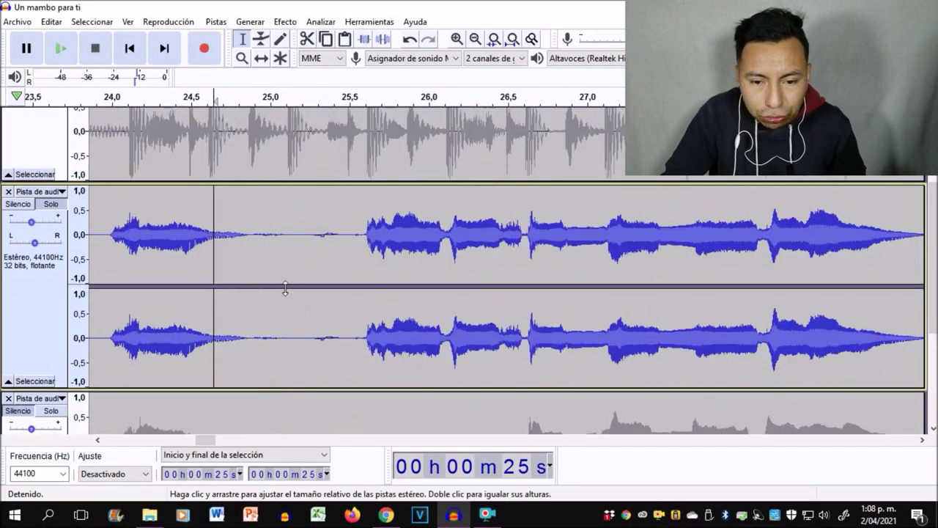
{"action": "left_click_drag", "start_coordinate": [255, 252], "coordinate": [354, 282]}
{"action": "key", "text": "space"}
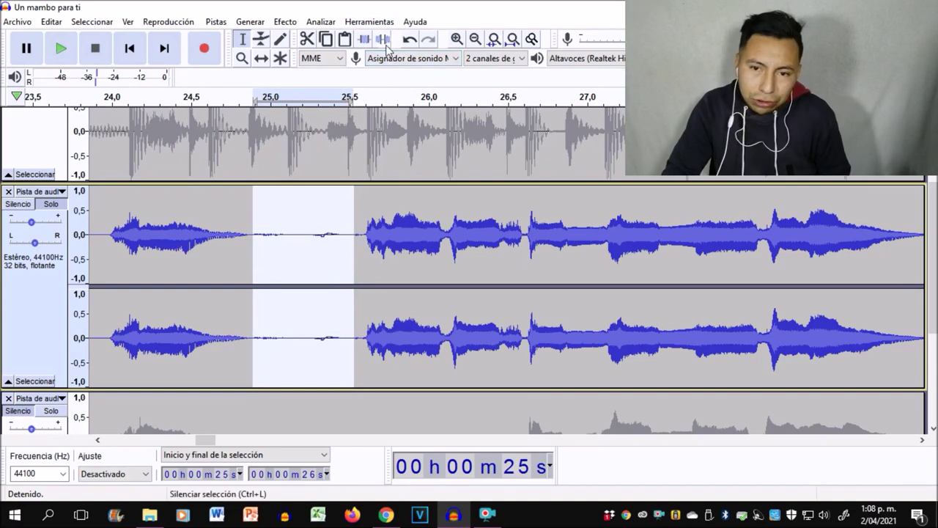
{"action": "scroll", "coordinate": [537, 233], "scroll_direction": "down", "scroll_amount": 3}
{"action": "key", "text": "Down"}
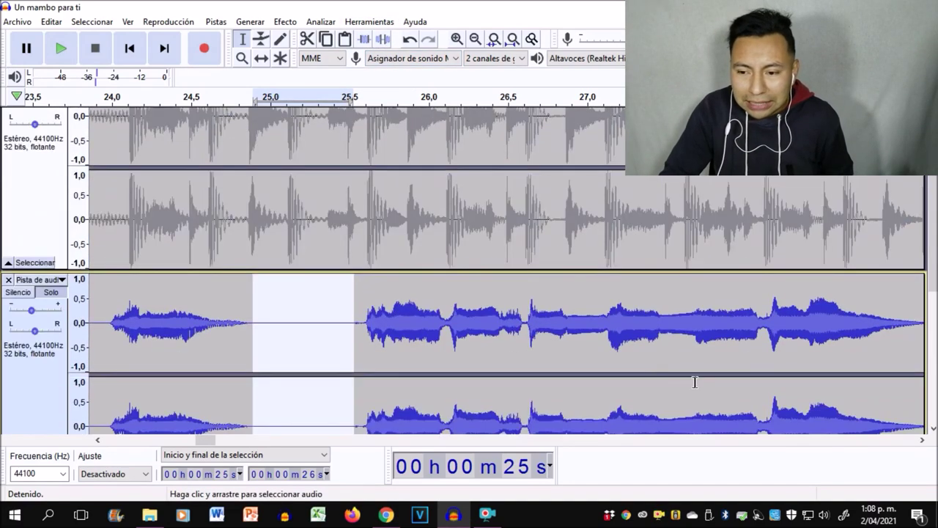
Silence the main vocal's gap between phrases from about 29.2 to 29.5 s
{"action": "scroll", "coordinate": [722, 341], "scroll_direction": "right", "scroll_amount": 3}
{"action": "left_click_drag", "start_coordinate": [735, 330], "coordinate": [784, 339]}
{"action": "scroll", "coordinate": [781, 345], "scroll_direction": "down", "scroll_amount": 1}
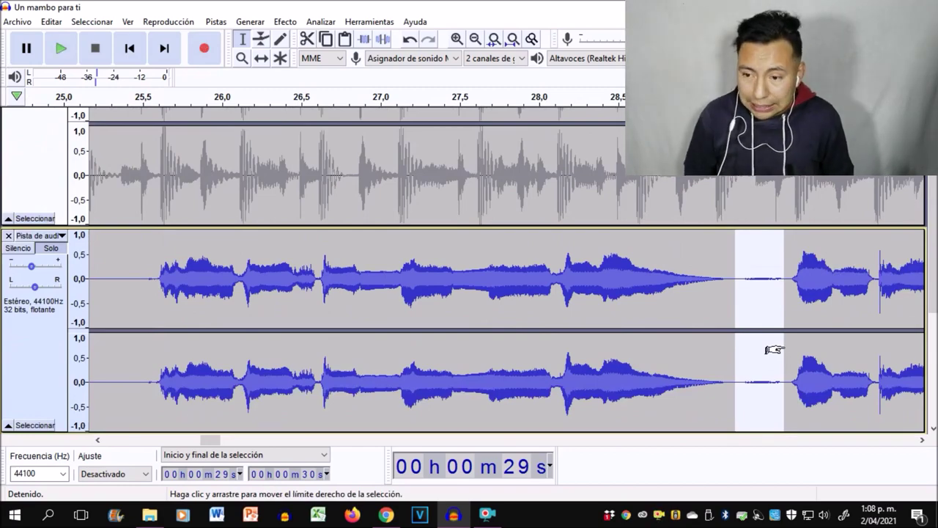
{"action": "scroll", "coordinate": [775, 350], "scroll_direction": "down", "scroll_amount": 2}
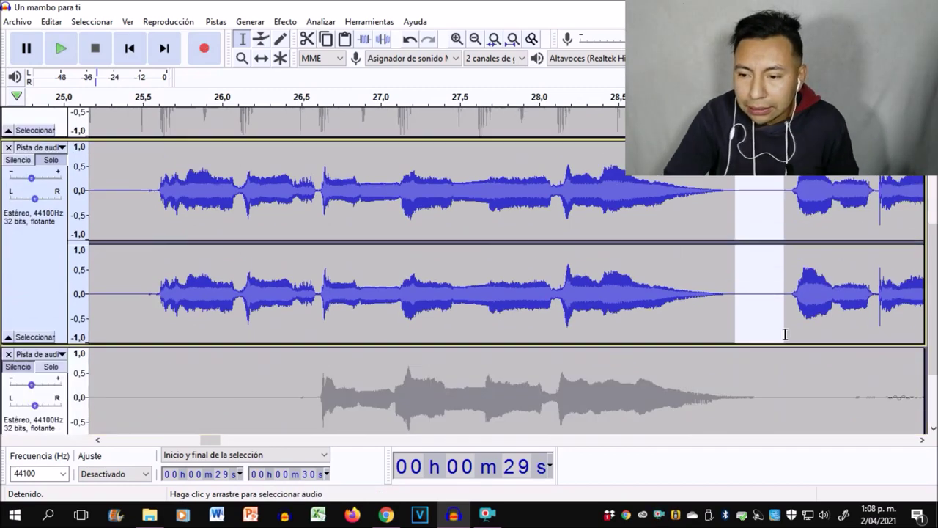
Silence the main vocal's gap between phrases from about 33.0 to 33.6 s
{"action": "scroll", "coordinate": [770, 330], "scroll_direction": "up", "scroll_amount": 1}
{"action": "scroll", "coordinate": [760, 308], "scroll_direction": "right", "scroll_amount": 10}
{"action": "left_click_drag", "start_coordinate": [613, 261], "coordinate": [702, 274]}
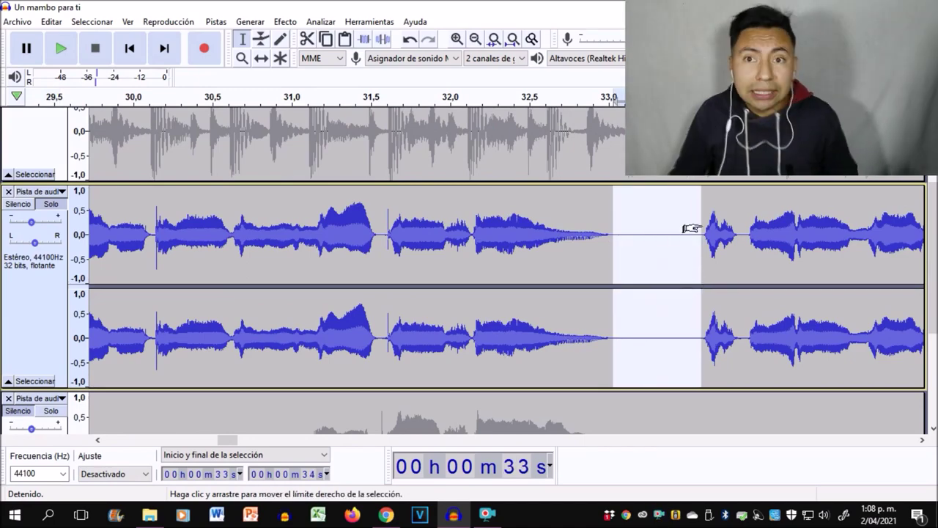
Silence the main vocal's gap from about 37.05 to 37.4 s
{"action": "scroll", "coordinate": [716, 228], "scroll_direction": "down", "scroll_amount": 2}
{"action": "key", "text": "Down"}
{"action": "scroll", "coordinate": [706, 231], "scroll_direction": "down", "scroll_amount": 5}
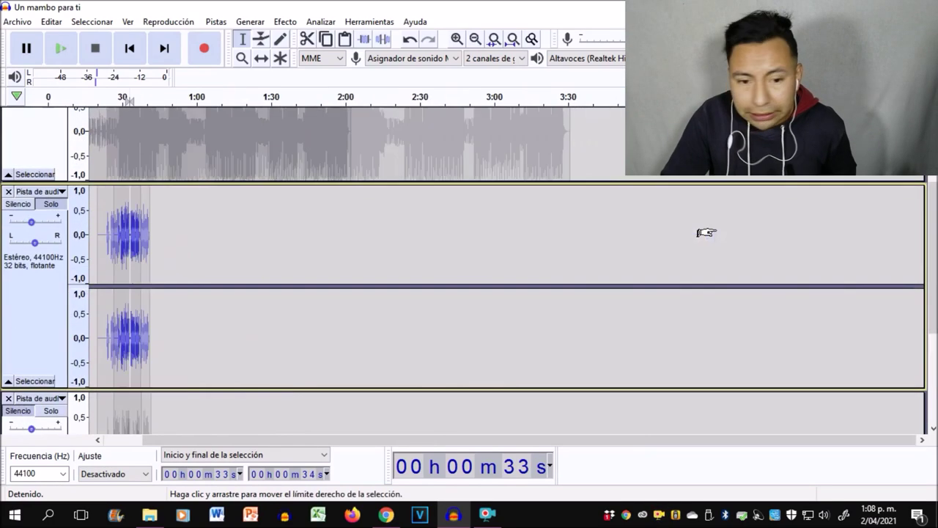
{"action": "scroll", "coordinate": [470, 275], "scroll_direction": "up", "scroll_amount": 4}
{"action": "scroll", "coordinate": [401, 248], "scroll_direction": "up", "scroll_amount": 3}
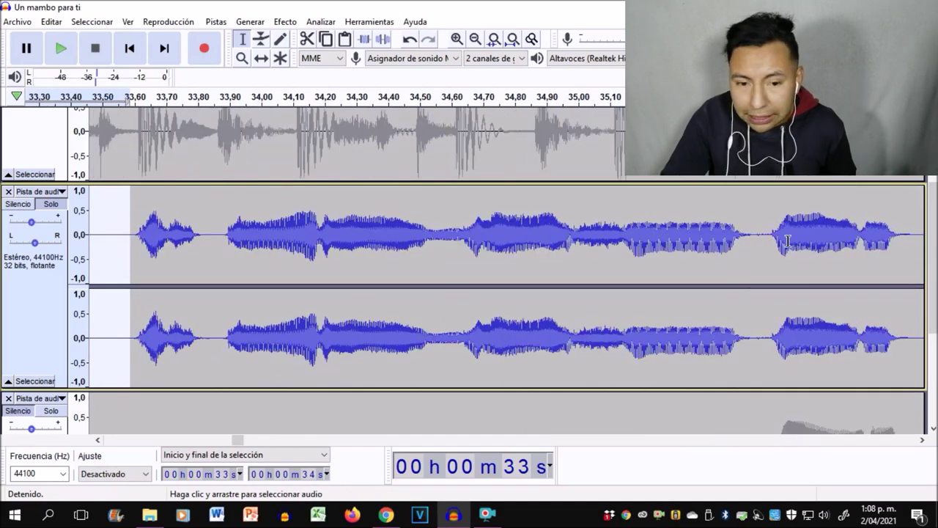
{"action": "left_click_drag", "start_coordinate": [611, 242], "coordinate": [722, 257]}
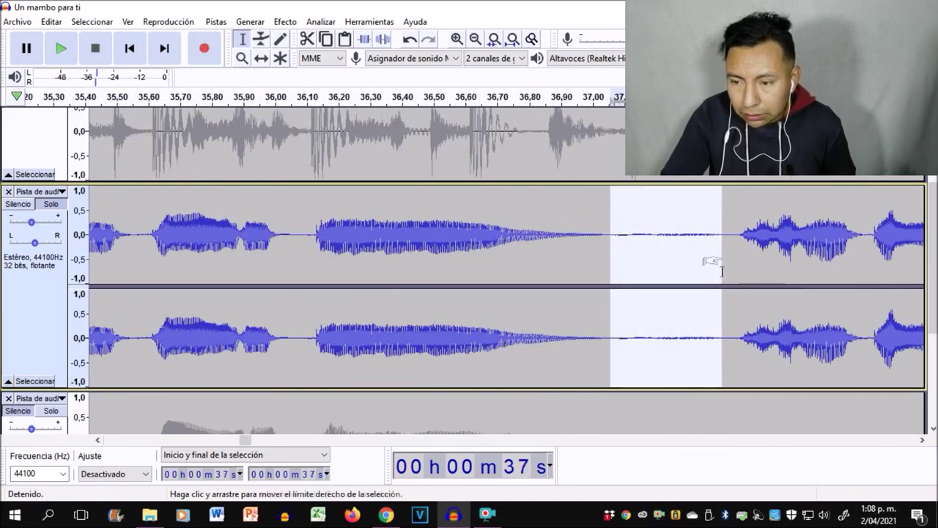
{"action": "scroll", "coordinate": [734, 241], "scroll_direction": "down", "scroll_amount": 3}
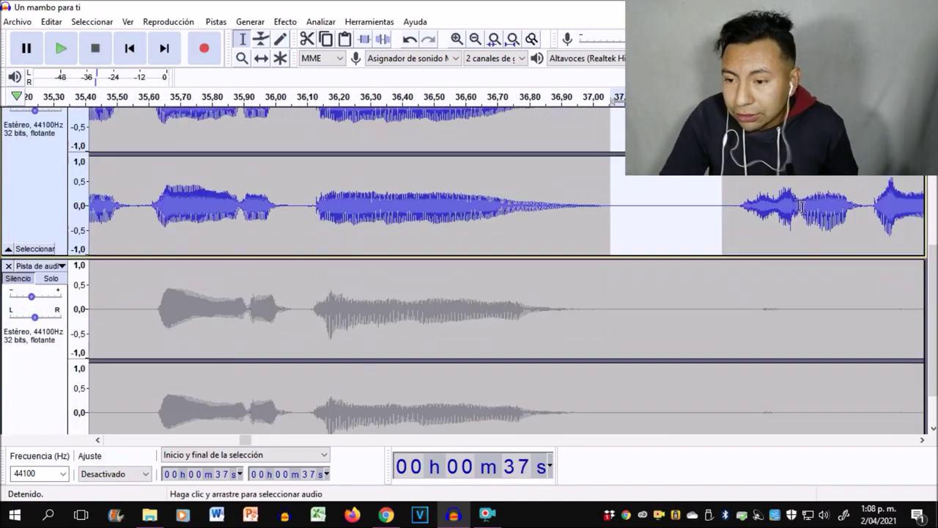
Silence the residual noise at the very end of the main vocal, from about 41.1 s
{"action": "scroll", "coordinate": [802, 214], "scroll_direction": "up", "scroll_amount": 4}
{"action": "scroll", "coordinate": [803, 218], "scroll_direction": "right", "scroll_amount": 3}
{"action": "scroll", "coordinate": [802, 218], "scroll_direction": "right", "scroll_amount": 5}
{"action": "left_click_drag", "start_coordinate": [753, 293], "coordinate": [646, 297]}
{"action": "key", "text": "space"}
{"action": "left_click_drag", "start_coordinate": [713, 294], "coordinate": [748, 290]}
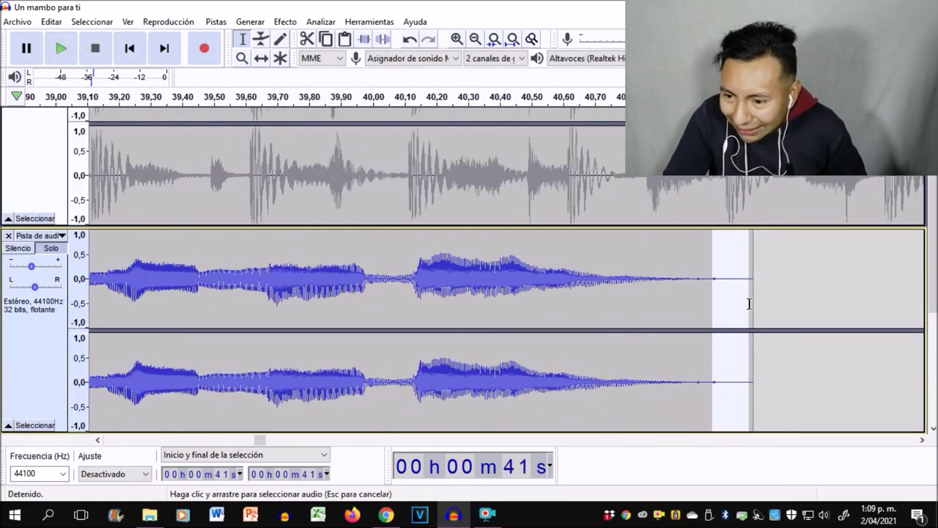
Play the soloed main vocal from about 23 s to check the cleaned gaps
{"action": "left_click_drag", "start_coordinate": [255, 302], "coordinate": [208, 297]}
{"action": "scroll", "coordinate": [241, 300], "scroll_direction": "down", "scroll_amount": 3}
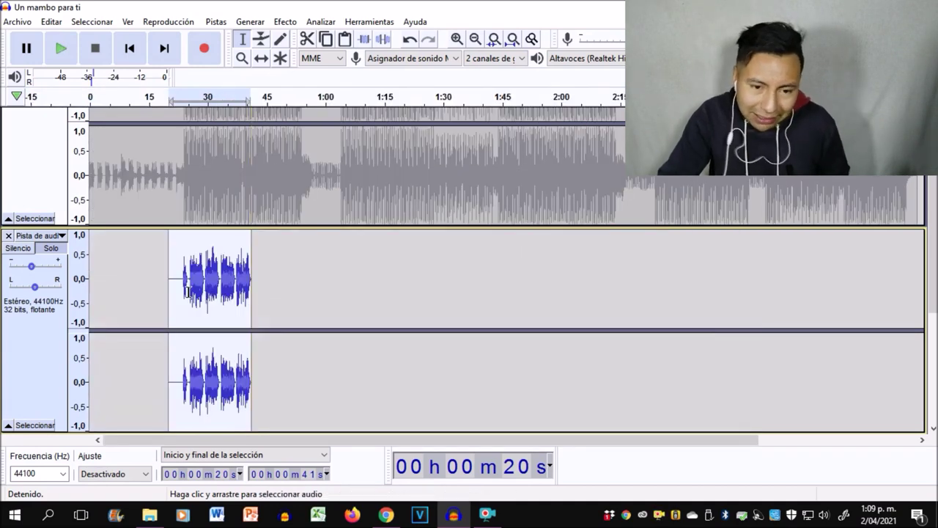
{"action": "left_click", "coordinate": [181, 288]}
{"action": "key", "text": "space"}
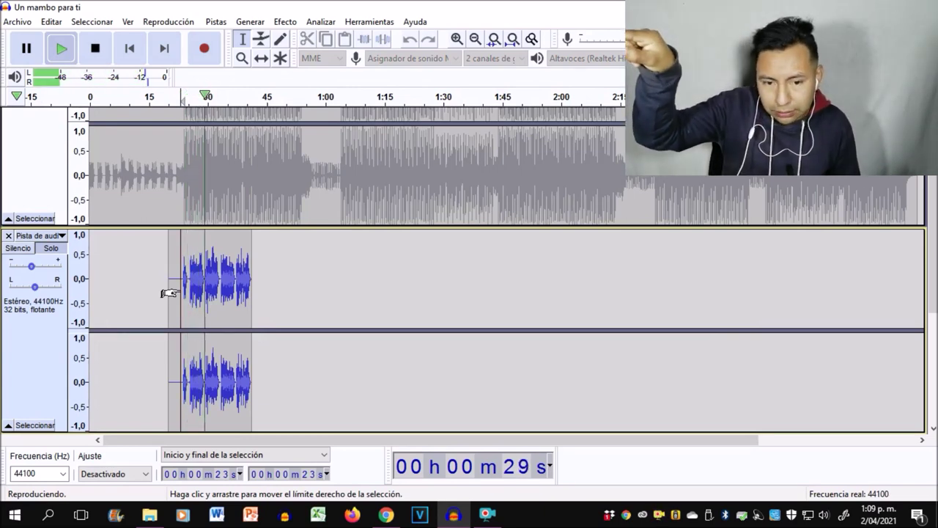
{"action": "key", "text": "space"}
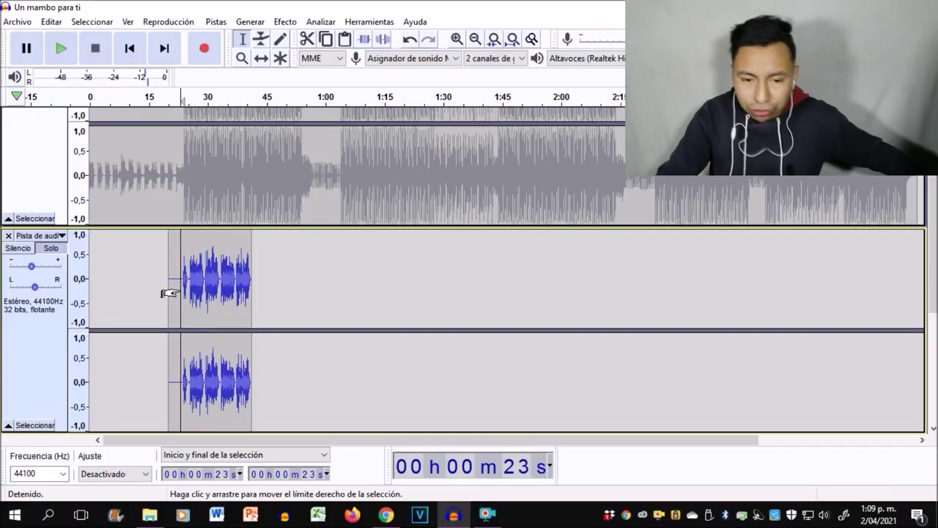
Unmute the second vocal track and turn off solo on the main vocal track
{"action": "scroll", "coordinate": [195, 311], "scroll_direction": "down", "scroll_amount": 5}
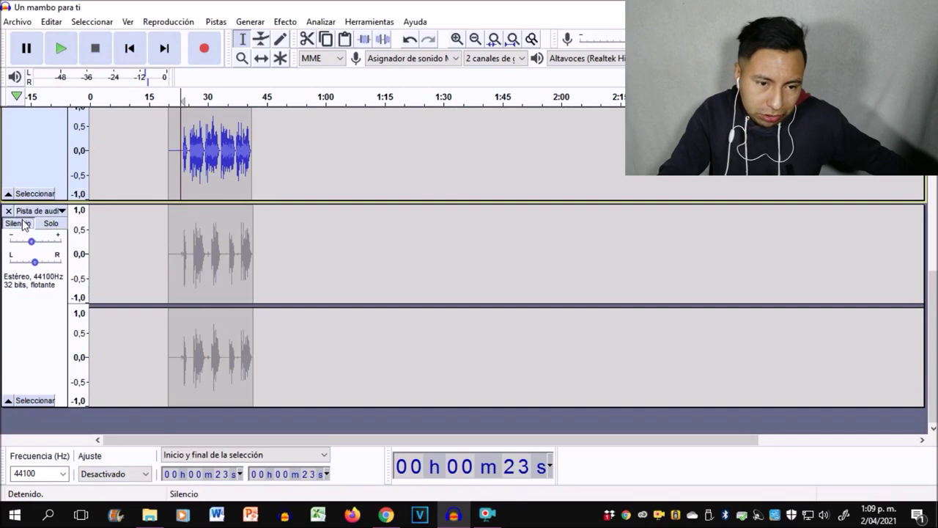
{"action": "scroll", "coordinate": [23, 223], "scroll_direction": "up", "scroll_amount": 3}
{"action": "left_click", "coordinate": [51, 143]}
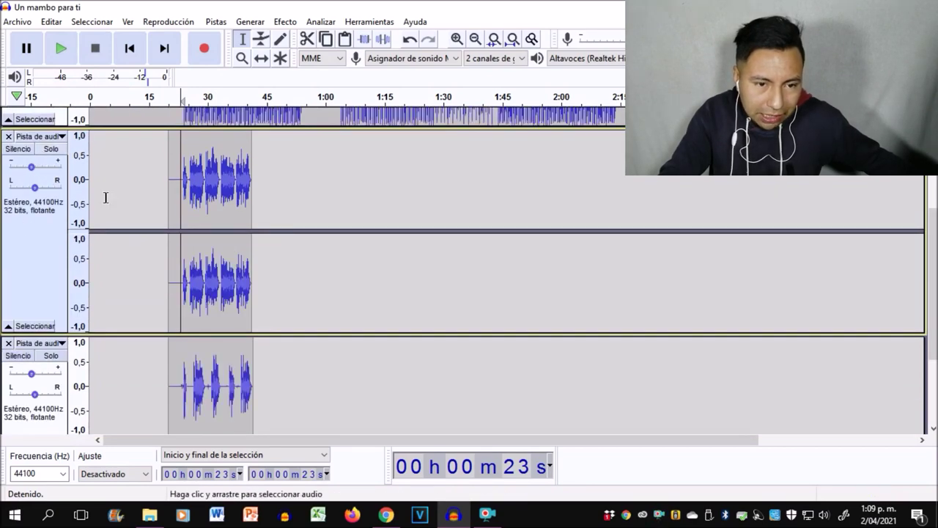
Solo the second vocal track and silence the noise before its first phrase, from about 23.2 to 23.8 s
{"action": "scroll", "coordinate": [105, 198], "scroll_direction": "down", "scroll_amount": 3}
{"action": "left_click", "coordinate": [184, 295]}
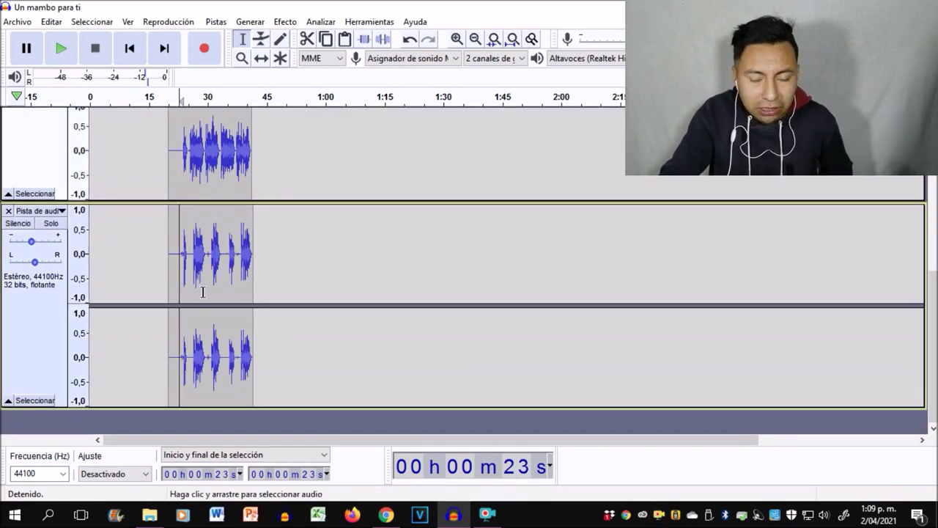
{"action": "scroll", "coordinate": [193, 297], "scroll_direction": "up", "scroll_amount": 3}
{"action": "scroll", "coordinate": [191, 296], "scroll_direction": "up", "scroll_amount": 1}
{"action": "scroll", "coordinate": [188, 296], "scroll_direction": "down", "scroll_amount": 4}
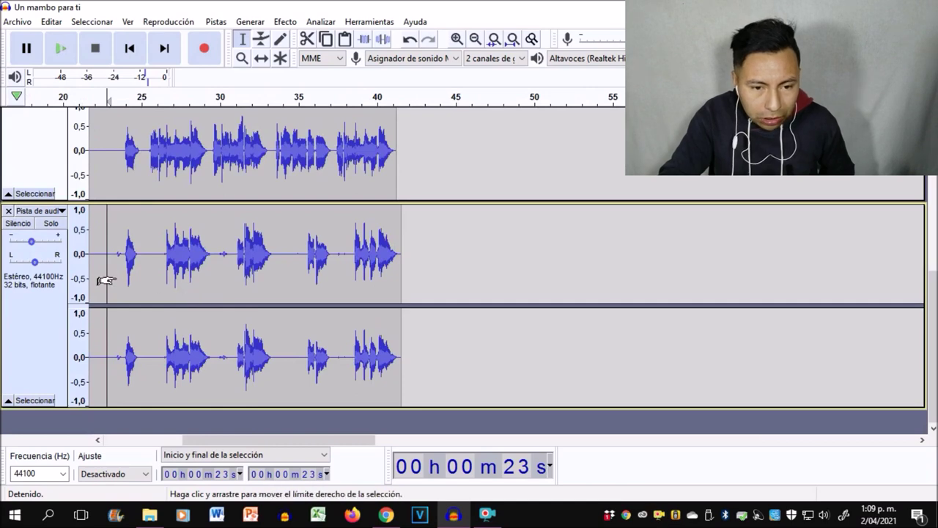
{"action": "scroll", "coordinate": [102, 278], "scroll_direction": "up", "scroll_amount": 2}
{"action": "left_click_drag", "start_coordinate": [115, 272], "coordinate": [133, 275]}
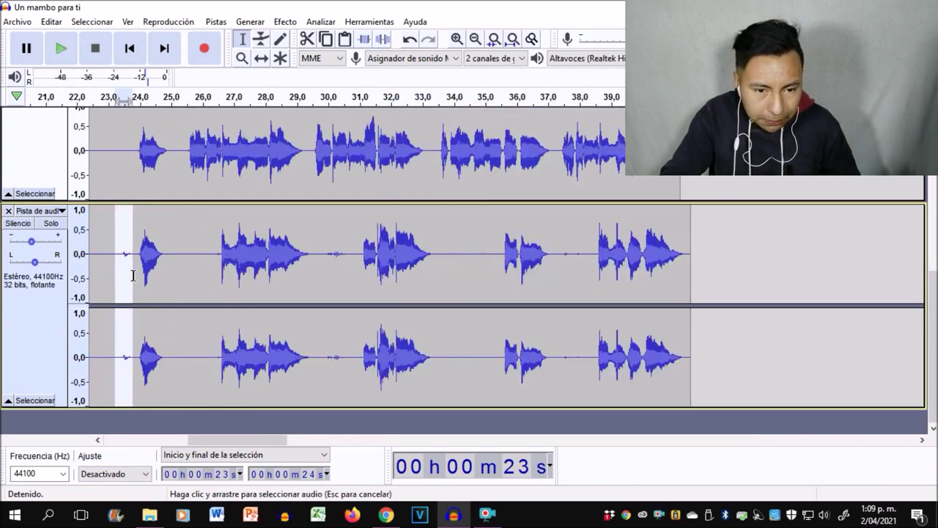
{"action": "scroll", "coordinate": [133, 275], "scroll_direction": "up", "scroll_amount": 1}
{"action": "key", "text": "space"}
{"action": "left_click", "coordinate": [51, 248]}
{"action": "key", "text": "space"}
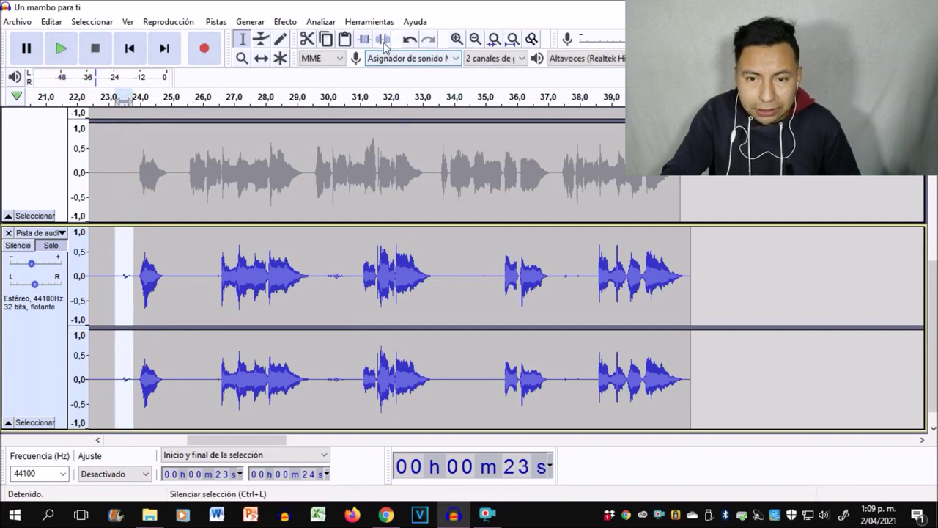
Silence the second vocal's gaps at about 24.9–26.6 s, 29.5–30.9 s, 33.4–35.4 s and 37.1–38.5 s
{"action": "left_click_drag", "start_coordinate": [168, 291], "coordinate": [220, 302]}
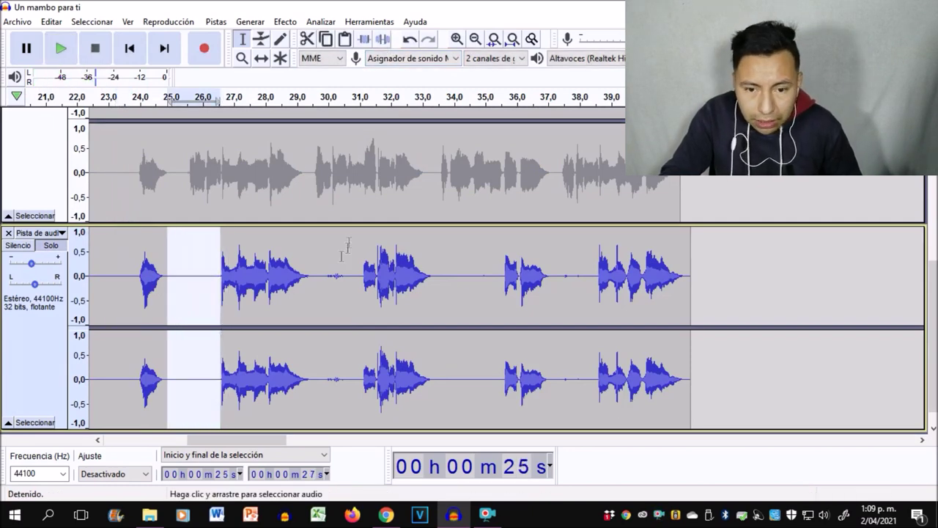
{"action": "left_click_drag", "start_coordinate": [312, 279], "coordinate": [357, 278]}
{"action": "left_click_drag", "start_coordinate": [434, 287], "coordinate": [497, 287]}
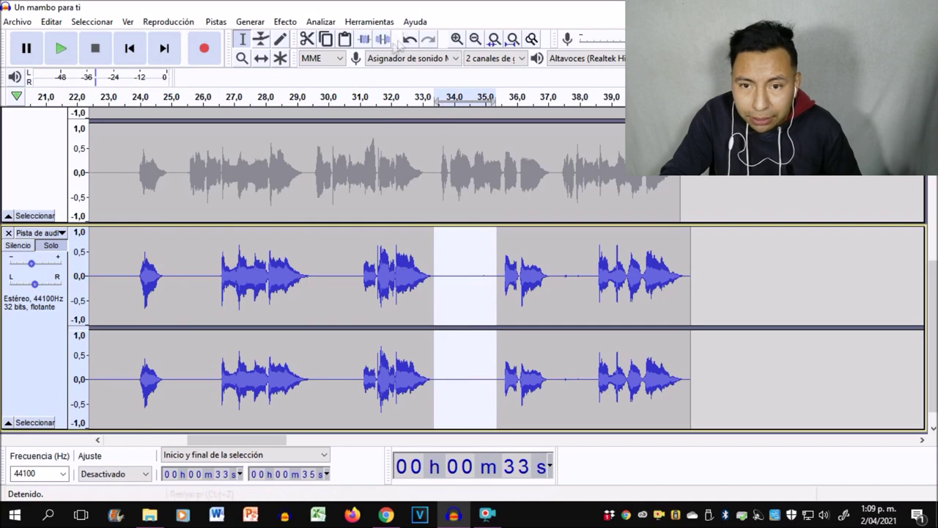
{"action": "left_click_drag", "start_coordinate": [551, 316], "coordinate": [595, 315]}
{"action": "key", "text": "space"}
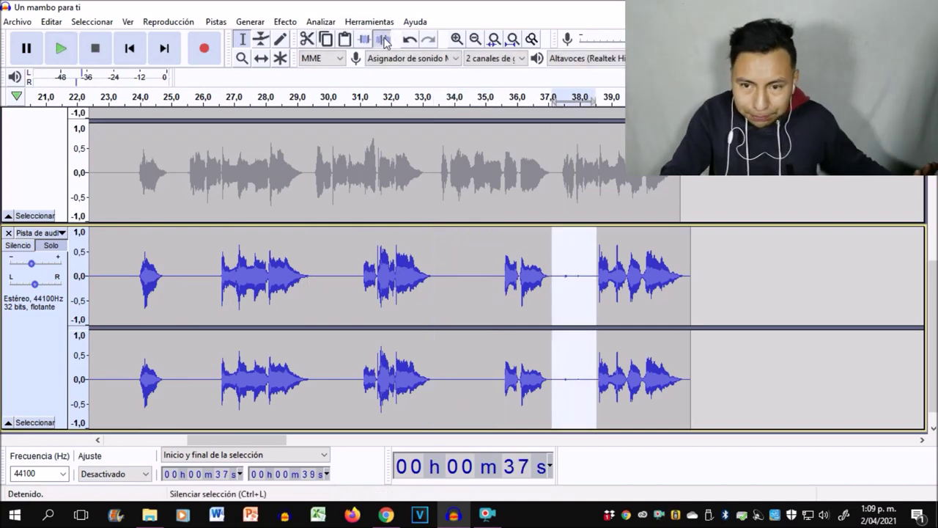
Select the whole second vocal clip and turn off solo on its track
{"action": "double_click", "coordinate": [213, 293]}
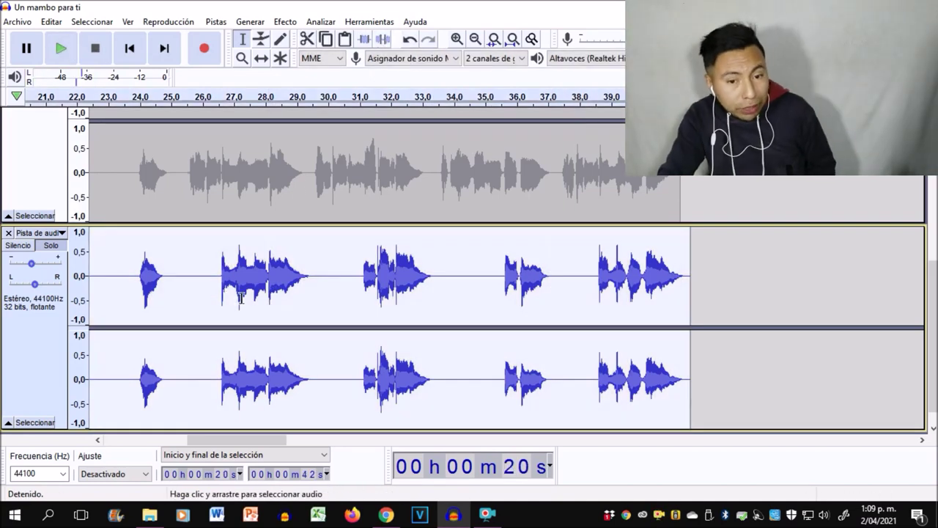
{"action": "key", "text": "ctrl+3"}
{"action": "key", "text": "ctrl+3"}
{"action": "key", "text": "ctrl+3"}
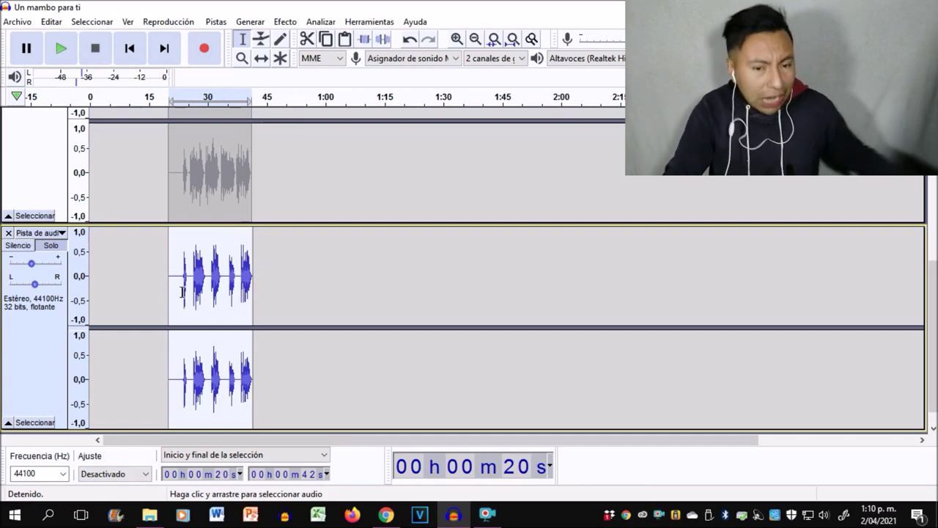
{"action": "scroll", "coordinate": [146, 252], "scroll_direction": "up", "scroll_amount": 2}
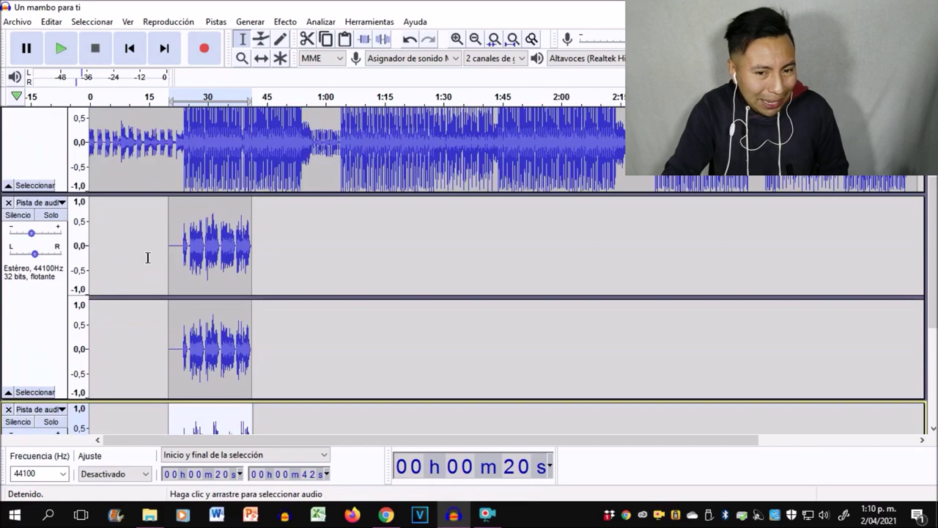
Place the playback cursor at about 23 s in the main vocal and mute the backing track
{"action": "left_click", "coordinate": [181, 285]}
{"action": "scroll", "coordinate": [169, 300], "scroll_direction": "down", "scroll_amount": 4}
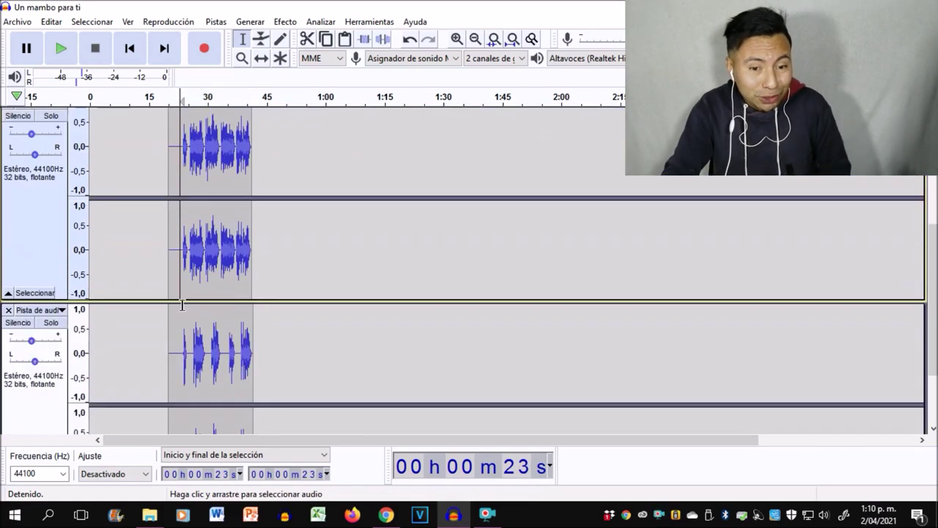
{"action": "scroll", "coordinate": [187, 308], "scroll_direction": "up", "scroll_amount": 3}
{"action": "scroll", "coordinate": [35, 148], "scroll_direction": "up", "scroll_amount": 3}
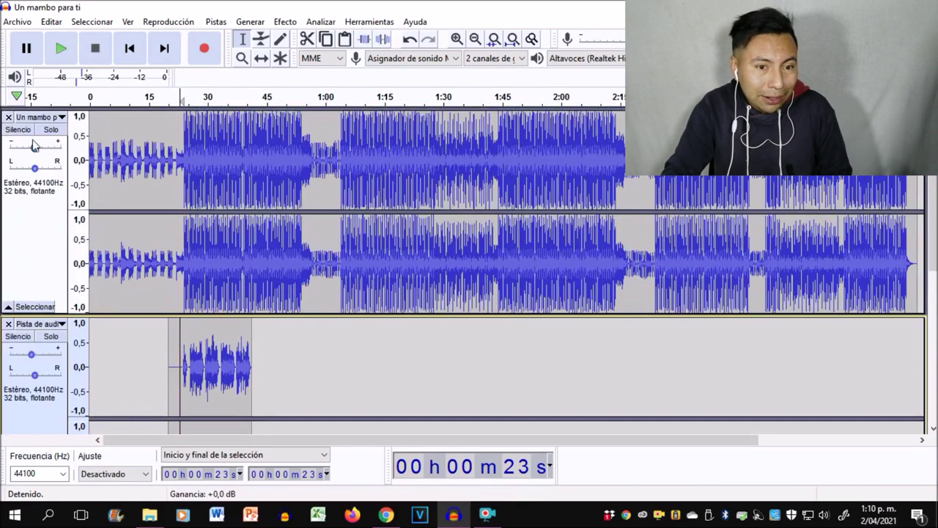
{"action": "left_click", "coordinate": [19, 130]}
{"action": "scroll", "coordinate": [221, 272], "scroll_direction": "down", "scroll_amount": 3}
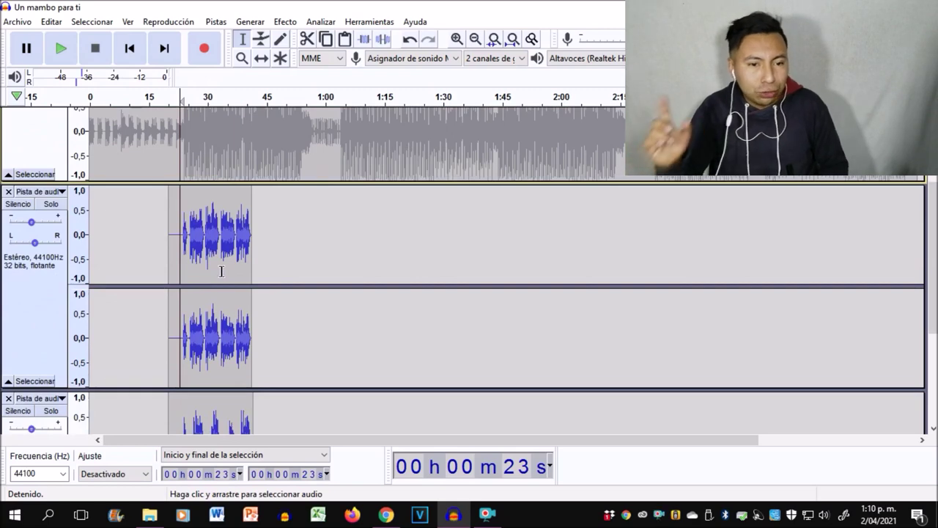
Set the main vocal track's gain to -8 dB
{"action": "double_click", "coordinate": [31, 222]}
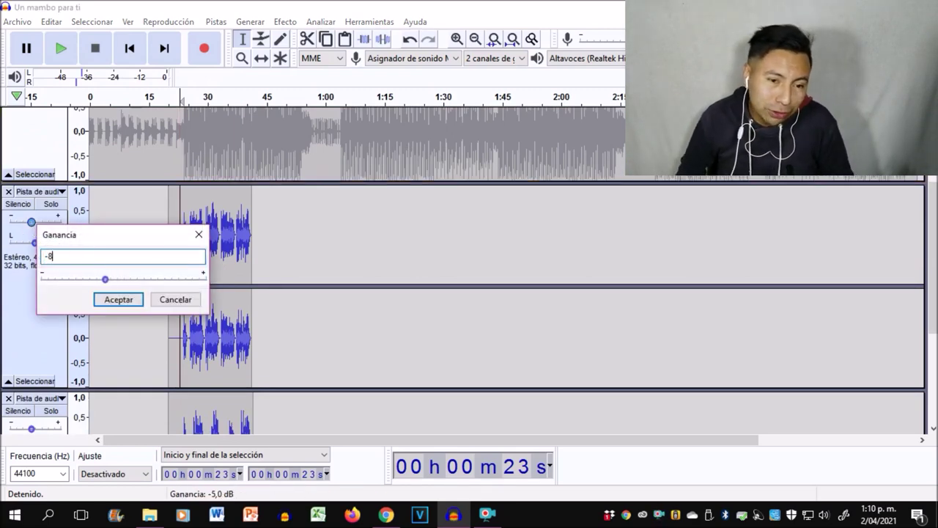
{"action": "key", "text": "Return"}
Set the second vocal track's gain to -10 dB and play both vocals together from about 23 s
{"action": "scroll", "coordinate": [95, 254], "scroll_direction": "down", "scroll_amount": 4}
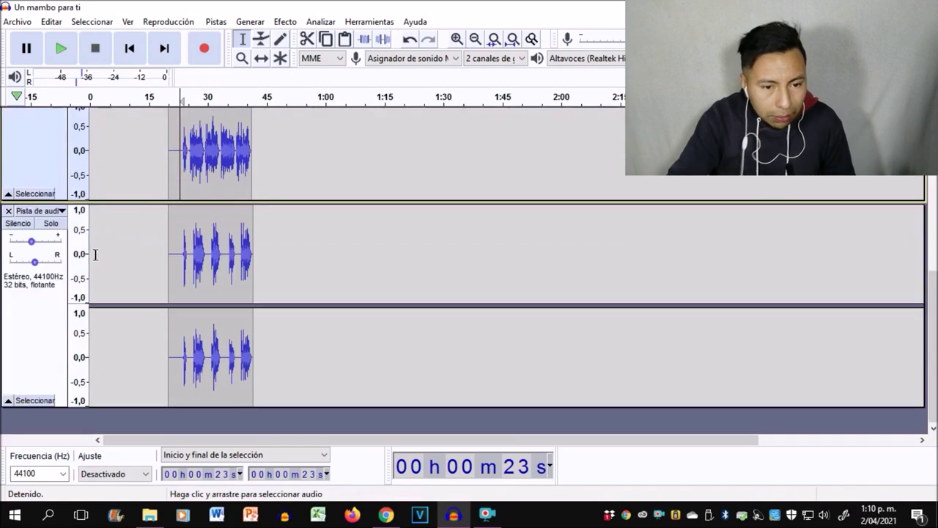
{"action": "double_click", "coordinate": [31, 243]}
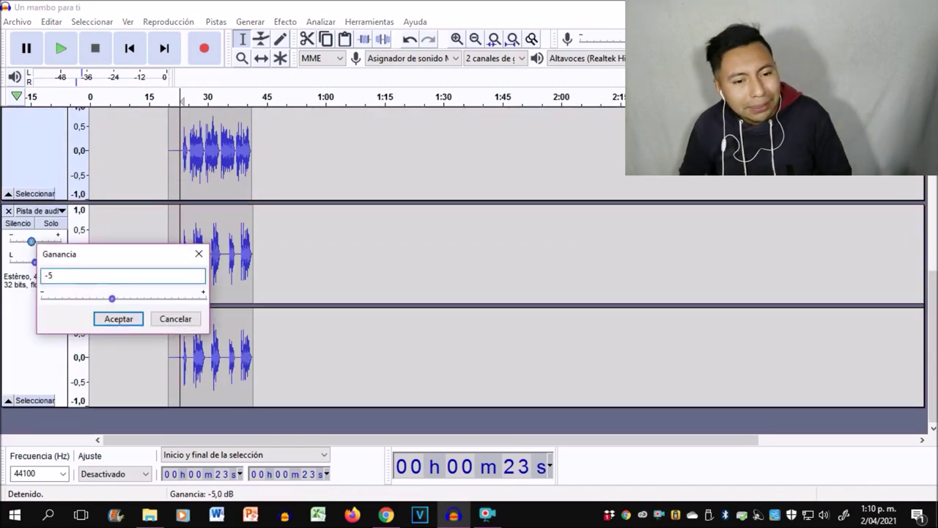
{"action": "type", "text": "-10"}
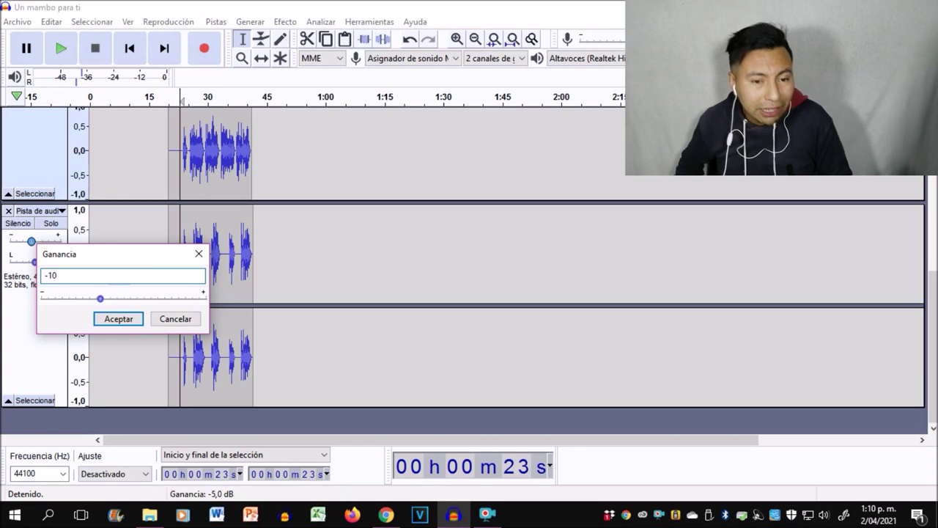
{"action": "key", "text": "Return"}
{"action": "key", "text": "space"}
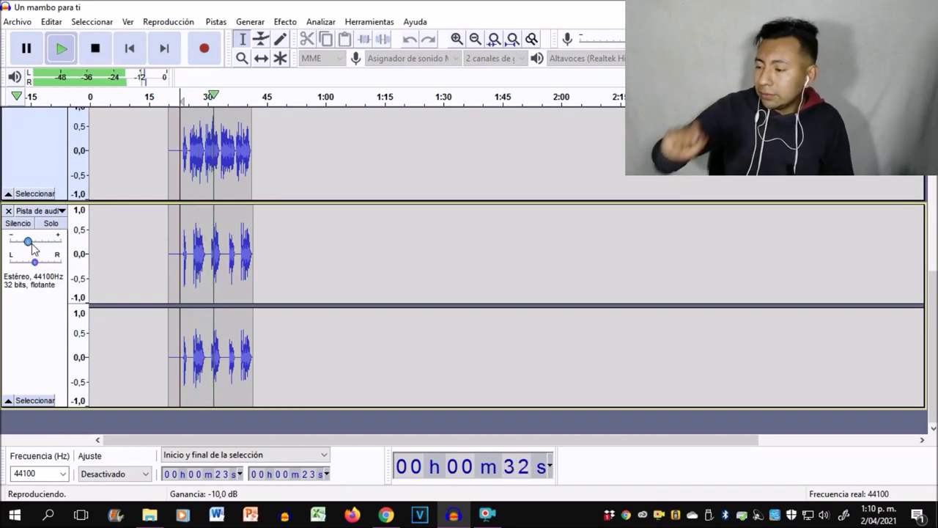
{"action": "key", "text": "space"}
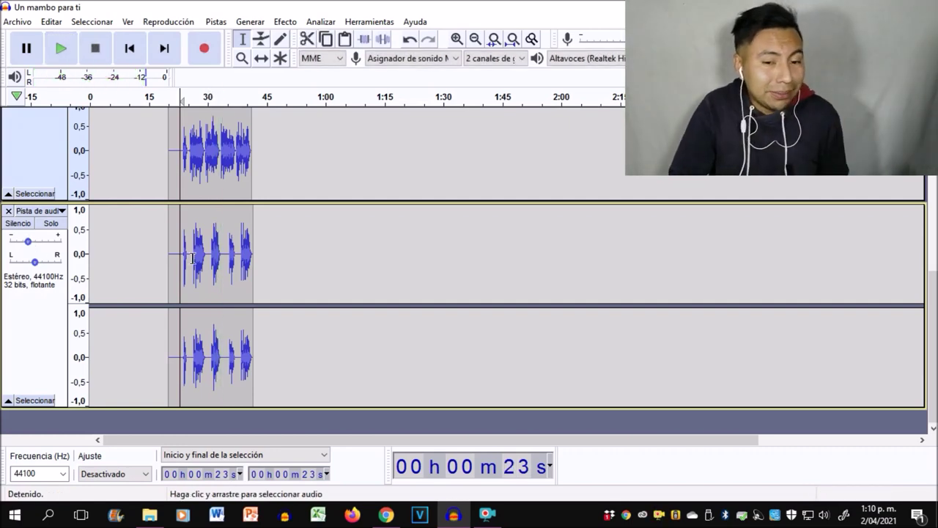
Duplicate the second vocal track with its whole clip
{"action": "double_click", "coordinate": [219, 255]}
{"action": "left_click", "coordinate": [219, 255]}
{"action": "scroll", "coordinate": [213, 272], "scroll_direction": "up", "scroll_amount": 1}
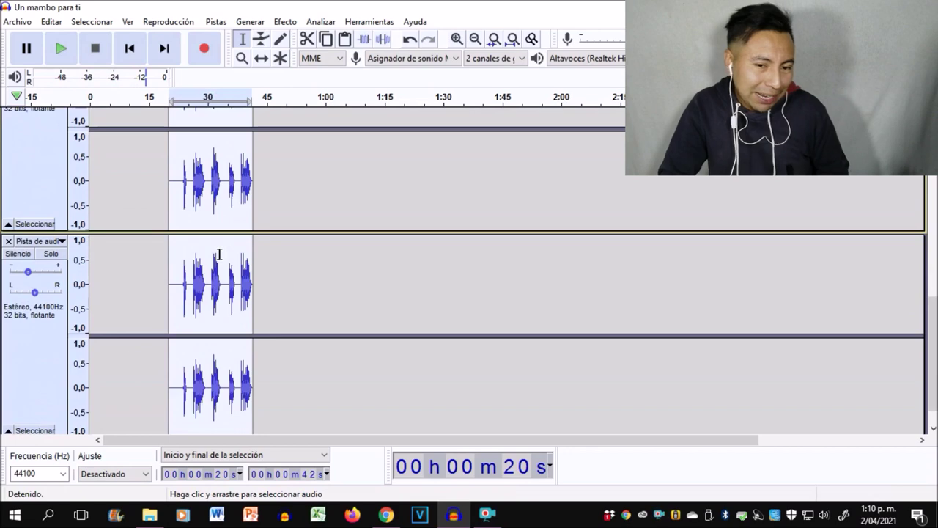
Apply a Regular delay to the duplicated second vocal at -10 dB per echo, 0.6 s delay time and 2 echoes
{"action": "double_click", "coordinate": [211, 282]}
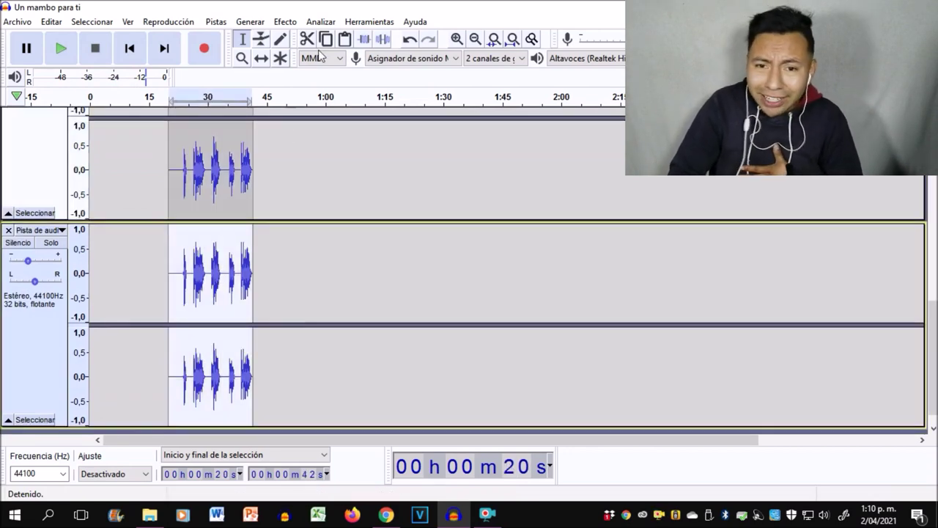
{"action": "left_click", "coordinate": [285, 22]}
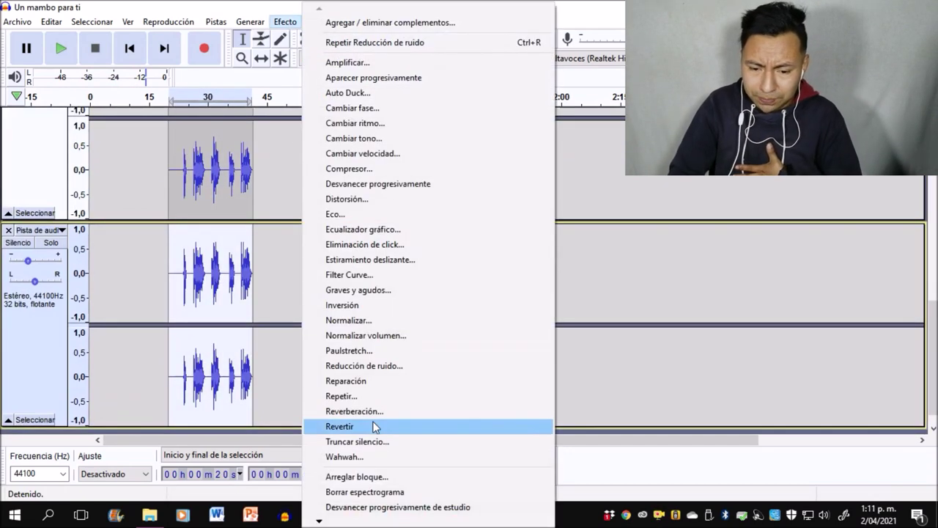
{"action": "key", "text": "Down"}
{"action": "key", "text": "Down"}
{"action": "key", "text": "Down"}
{"action": "key", "text": "Down"}
{"action": "key", "text": "Down"}
{"action": "key", "text": "Down"}
{"action": "key", "text": "Down"}
{"action": "key", "text": "Down"}
{"action": "key", "text": "Down"}
{"action": "key", "text": "Down"}
{"action": "key", "text": "Down"}
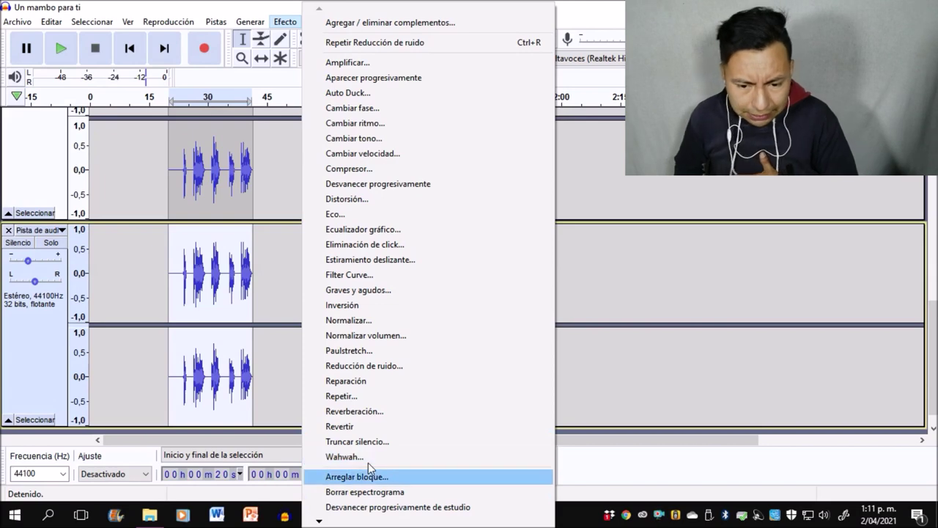
{"action": "key", "text": "Down"}
{"action": "key", "text": "Down"}
{"action": "key", "text": "Down"}
{"action": "key", "text": "Down"}
{"action": "key", "text": "Down"}
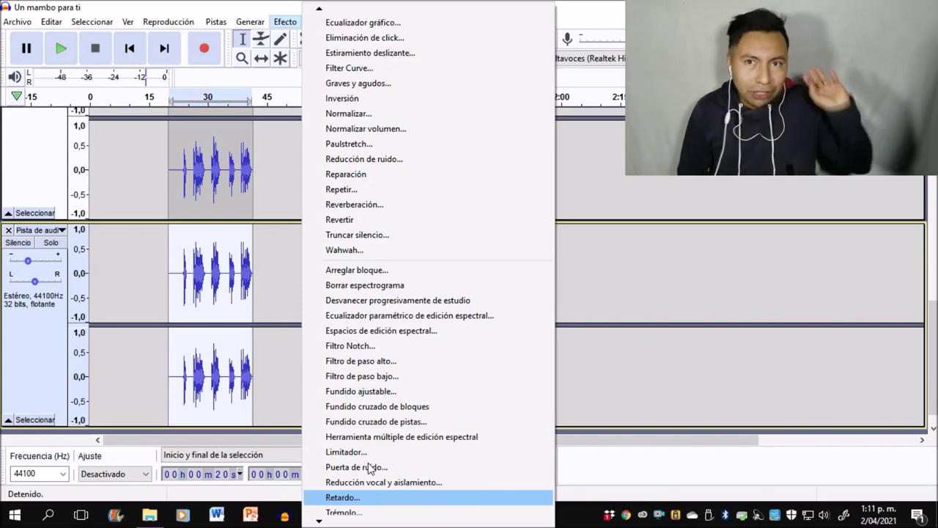
{"action": "key", "text": "Return"}
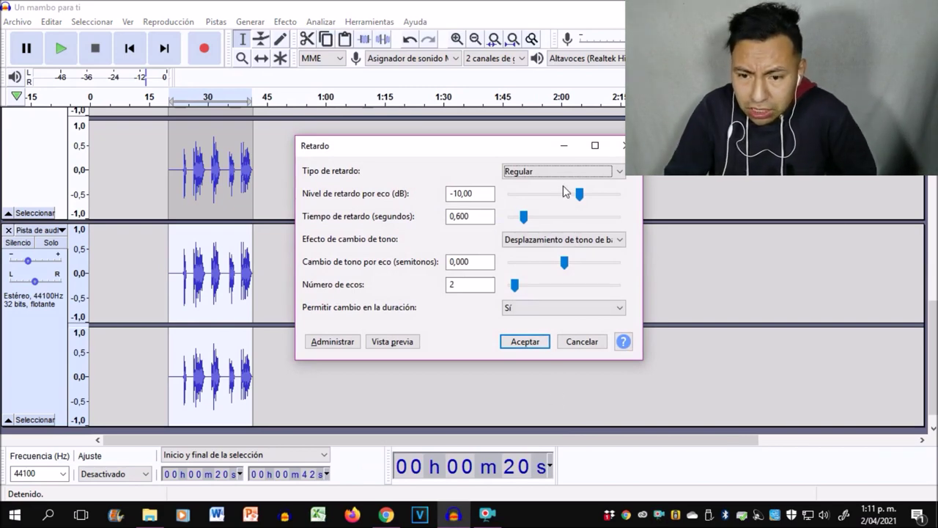
{"action": "left_click", "coordinate": [471, 193]}
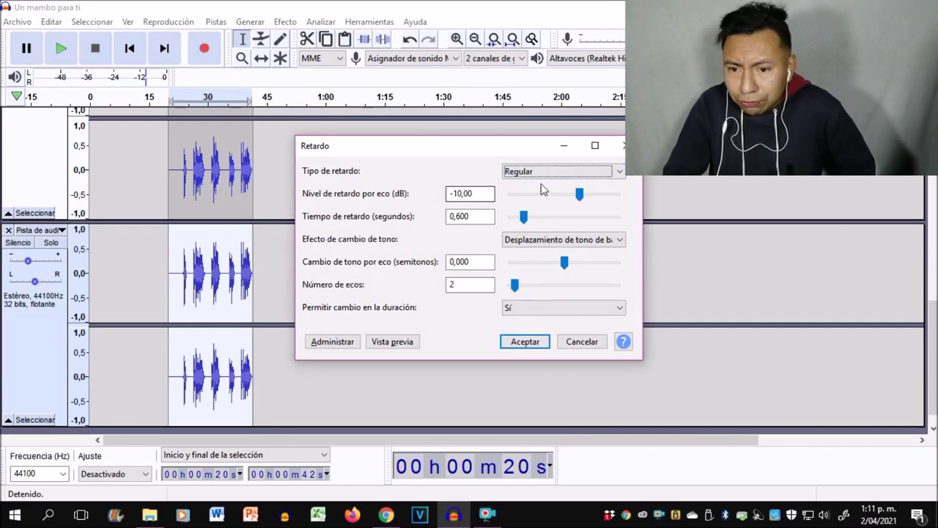
{"action": "left_click", "coordinate": [527, 344]}
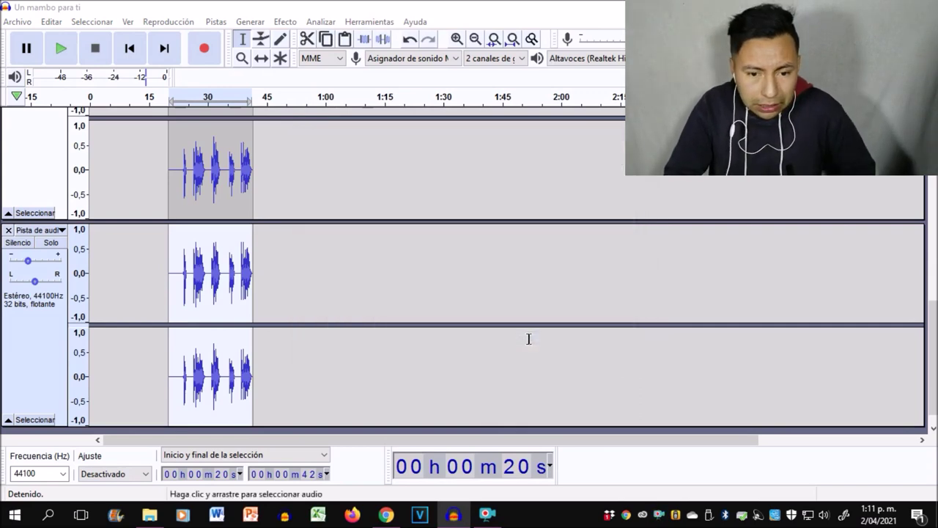
Set the delayed duplicate track's gain to -15 dB
{"action": "double_click", "coordinate": [28, 261]}
{"action": "type", "text": "-"}
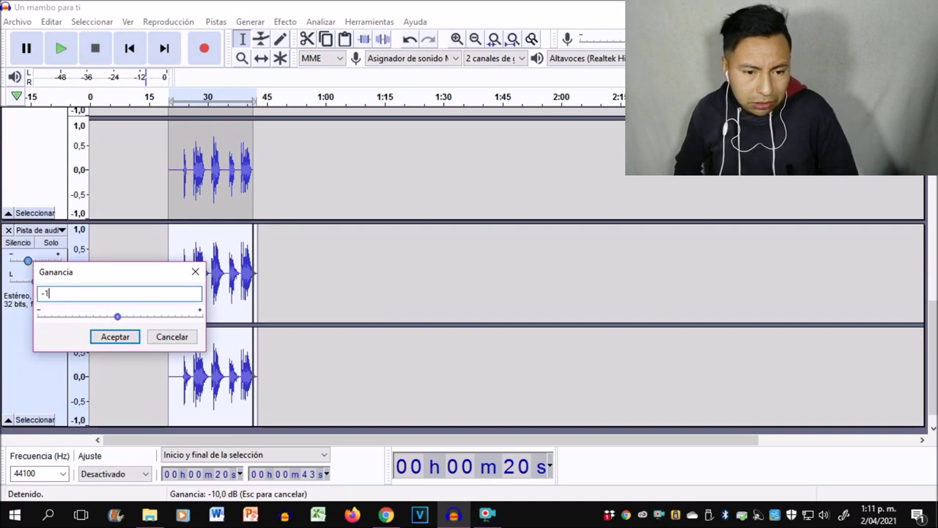
{"action": "type", "text": "15"}
{"action": "key", "text": "Return"}
Mute the original second vocal track and play the main vocal with the delayed duplicate from about 20 s
{"action": "scroll", "coordinate": [22, 220], "scroll_direction": "down", "scroll_amount": 1}
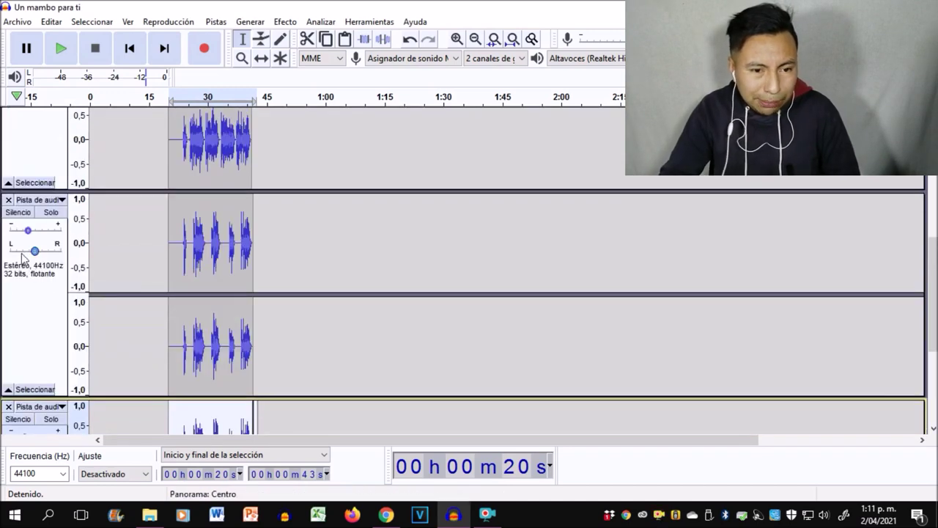
{"action": "left_click", "coordinate": [22, 213]}
{"action": "scroll", "coordinate": [21, 214], "scroll_direction": "up", "scroll_amount": 3}
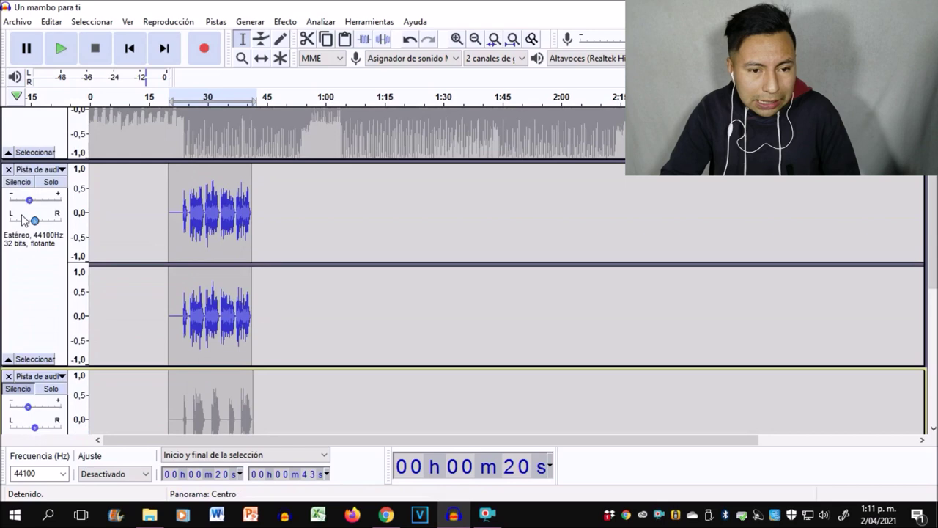
{"action": "scroll", "coordinate": [163, 238], "scroll_direction": "up", "scroll_amount": 1}
{"action": "scroll", "coordinate": [162, 239], "scroll_direction": "down", "scroll_amount": 5}
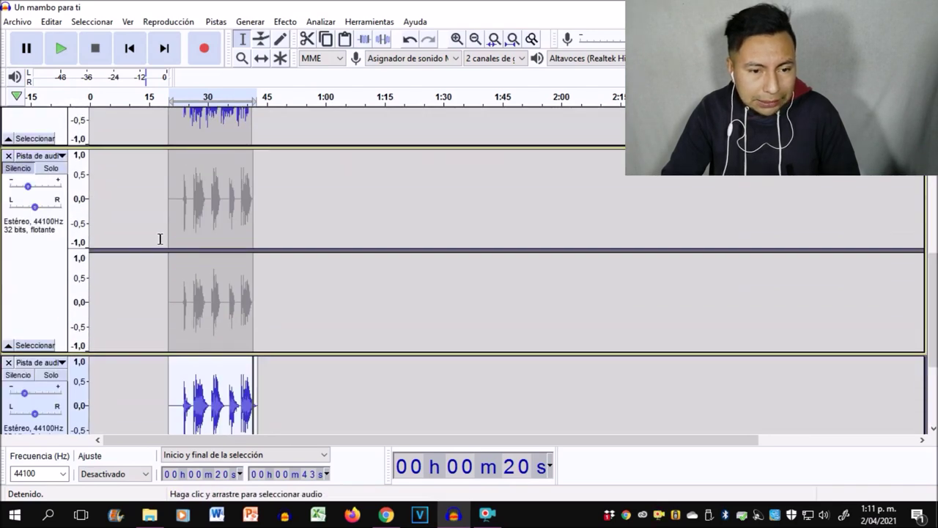
{"action": "scroll", "coordinate": [160, 239], "scroll_direction": "down", "scroll_amount": 2}
{"action": "key", "text": "space"}
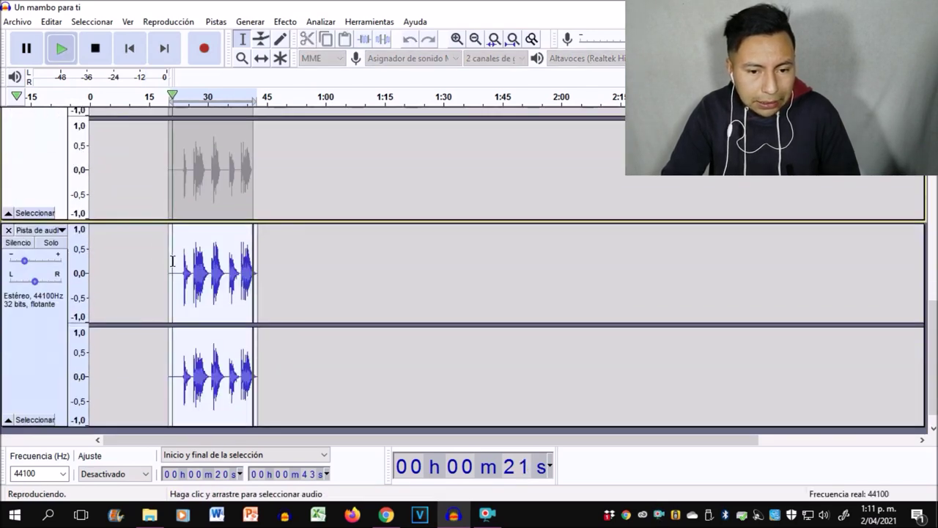
{"action": "scroll", "coordinate": [165, 260], "scroll_direction": "up", "scroll_amount": 3}
{"action": "scroll", "coordinate": [164, 261], "scroll_direction": "up", "scroll_amount": 2}
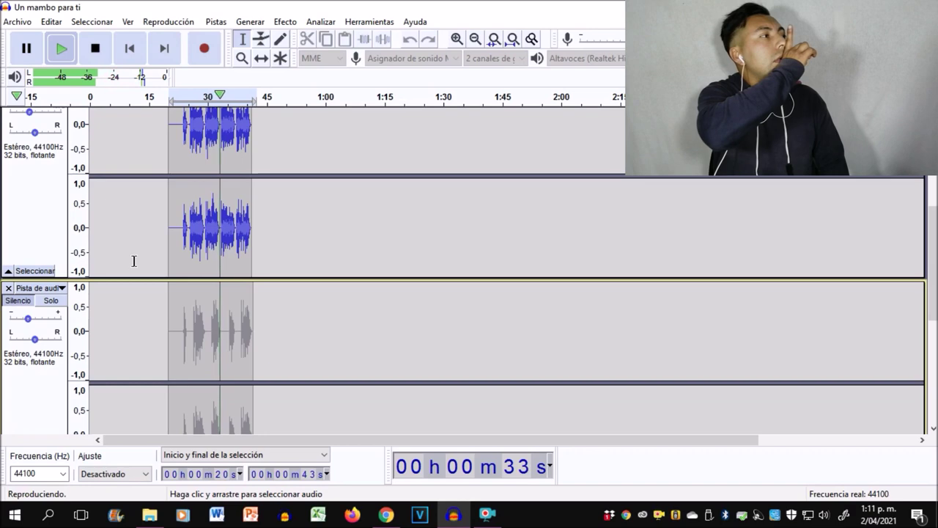
{"action": "key", "text": "space"}
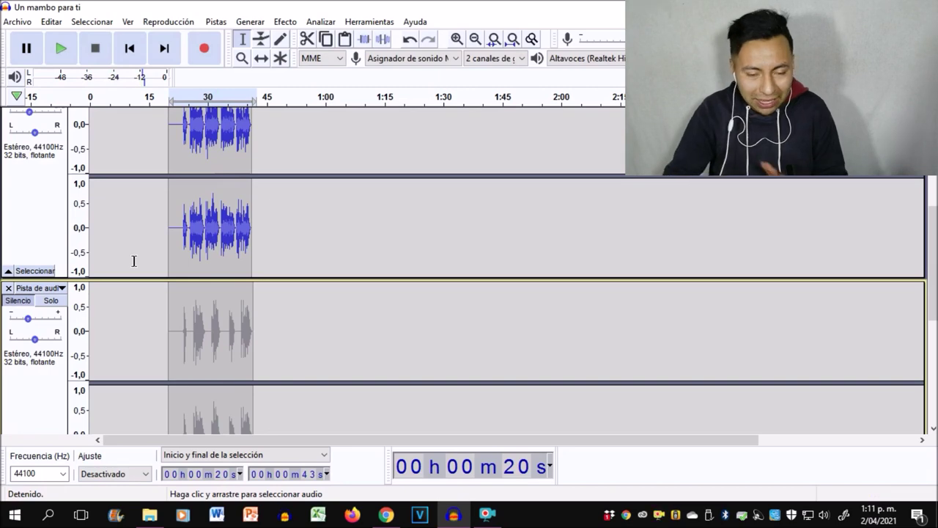
Place the playback cursor at about 23 s in the delayed duplicate and listen to it with the main vocal
{"action": "scroll", "coordinate": [134, 261], "scroll_direction": "down", "scroll_amount": 3}
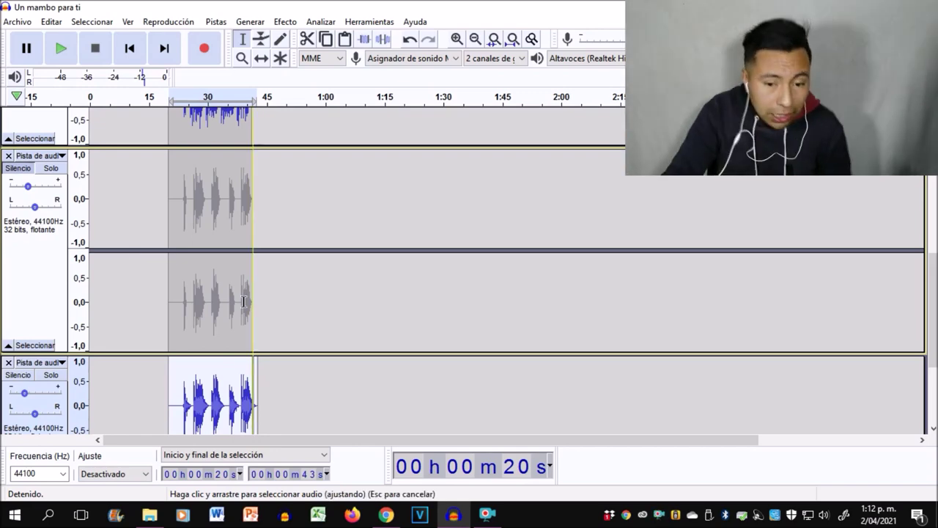
{"action": "scroll", "coordinate": [270, 300], "scroll_direction": "down", "scroll_amount": 3}
{"action": "left_click_drag", "start_coordinate": [244, 271], "coordinate": [258, 272]}
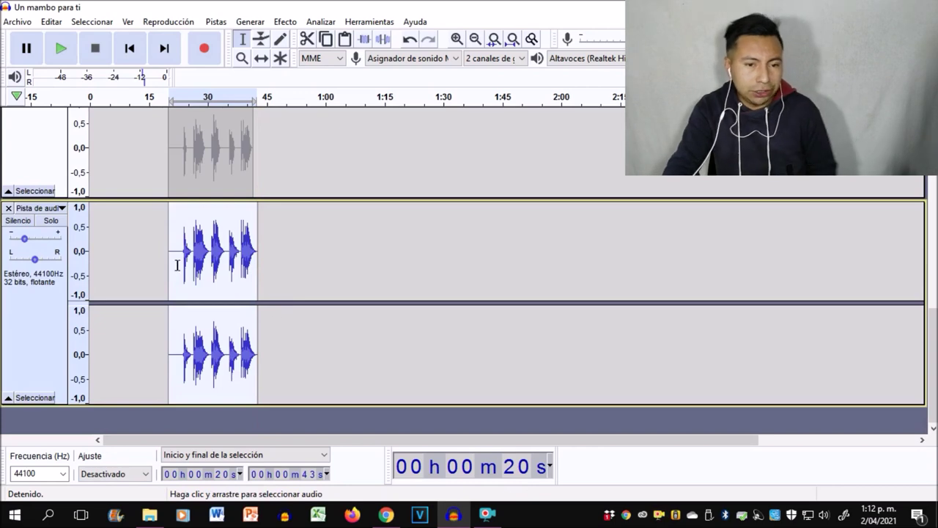
{"action": "scroll", "coordinate": [177, 265], "scroll_direction": "down", "scroll_amount": 1}
{"action": "scroll", "coordinate": [178, 268], "scroll_direction": "up", "scroll_amount": 1}
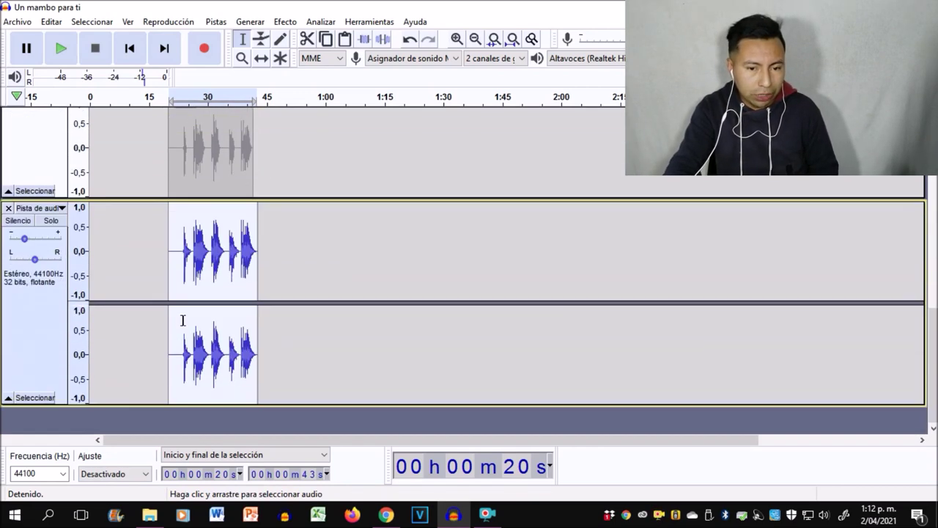
{"action": "left_click", "coordinate": [180, 262]}
{"action": "key", "text": "space"}
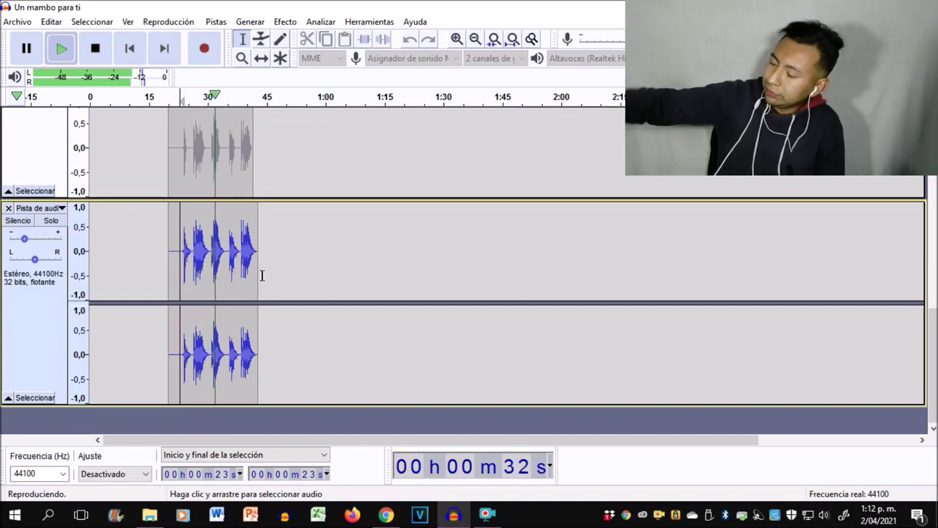
{"action": "key", "text": "space"}
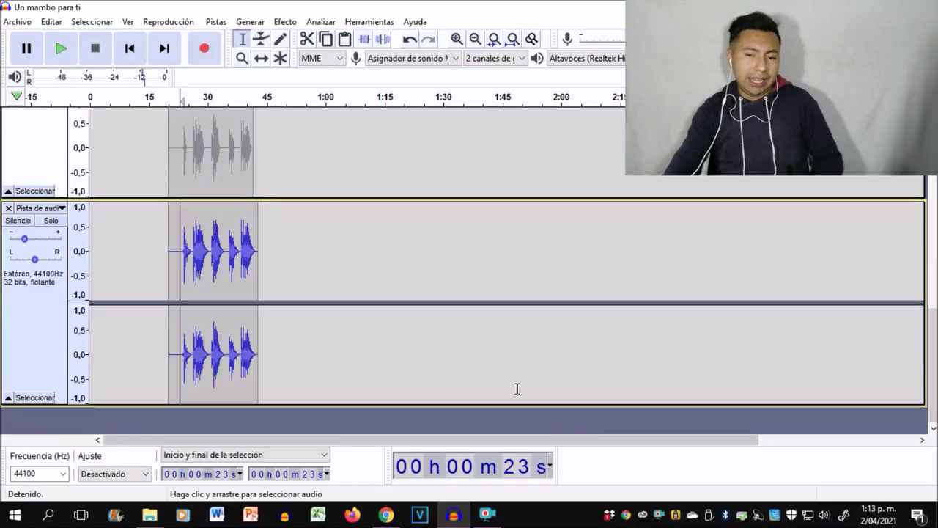
Unmute the backing track
{"action": "scroll", "coordinate": [225, 236], "scroll_direction": "up", "scroll_amount": 2}
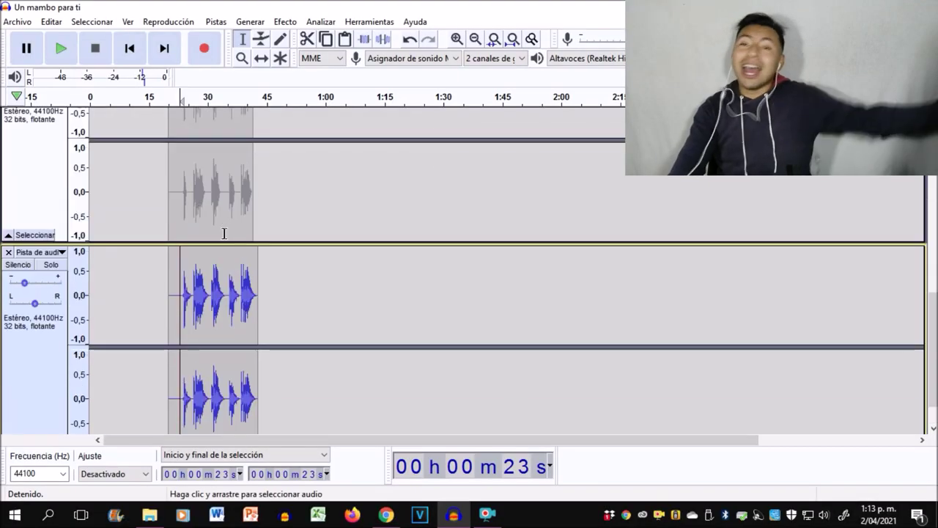
{"action": "scroll", "coordinate": [224, 236], "scroll_direction": "up", "scroll_amount": 3}
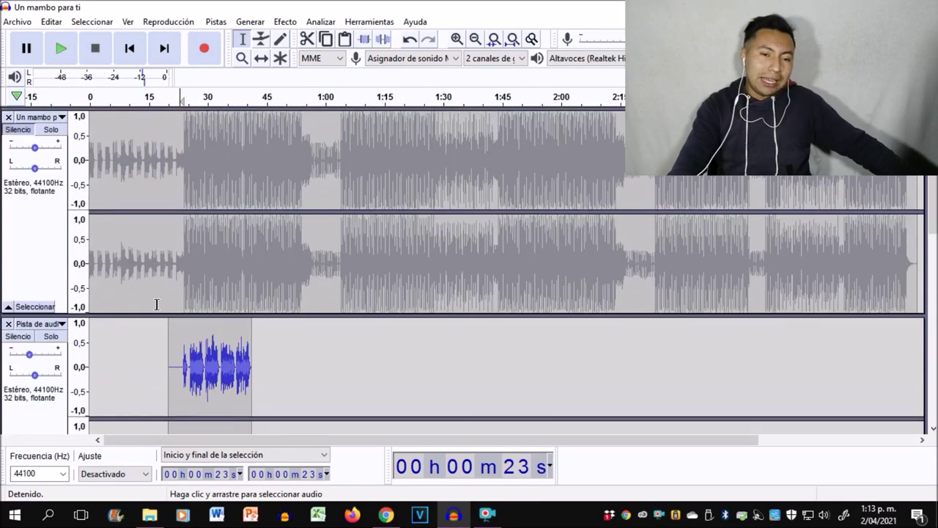
{"action": "left_click", "coordinate": [22, 138], "text": "shift"}
{"action": "scroll", "coordinate": [98, 206], "scroll_direction": "down", "scroll_amount": 9}
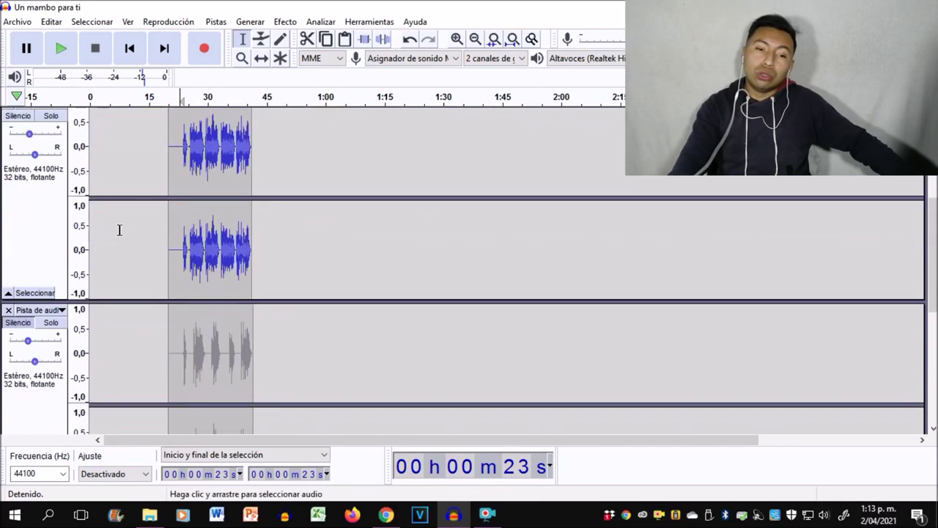
{"action": "left_click", "coordinate": [22, 330], "text": "shift"}
{"action": "scroll", "coordinate": [30, 316], "scroll_direction": "down", "scroll_amount": 6}
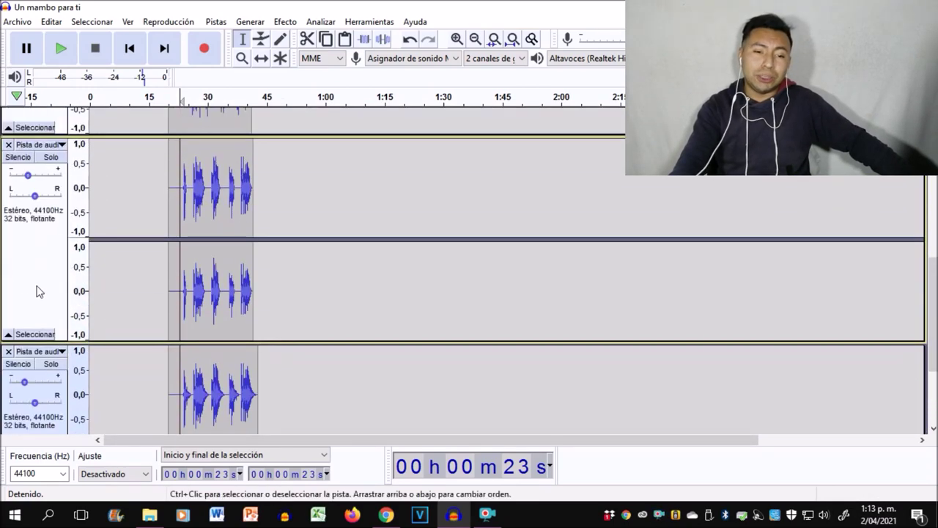
{"action": "left_click", "coordinate": [18, 157]}
{"action": "scroll", "coordinate": [247, 291], "scroll_direction": "up", "scroll_amount": 7}
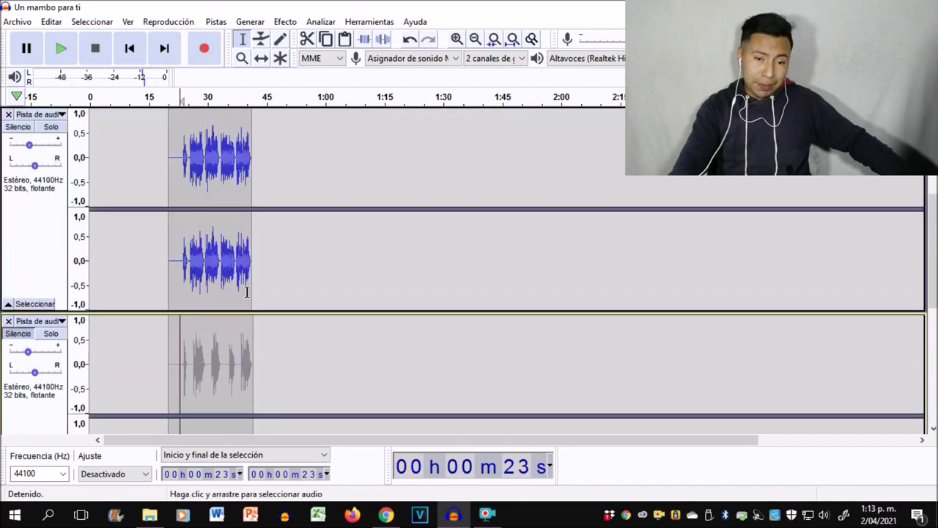
Play the backing track with the main vocal and the delayed duplicate from about 20 s
{"action": "scroll", "coordinate": [247, 292], "scroll_direction": "up", "scroll_amount": 3}
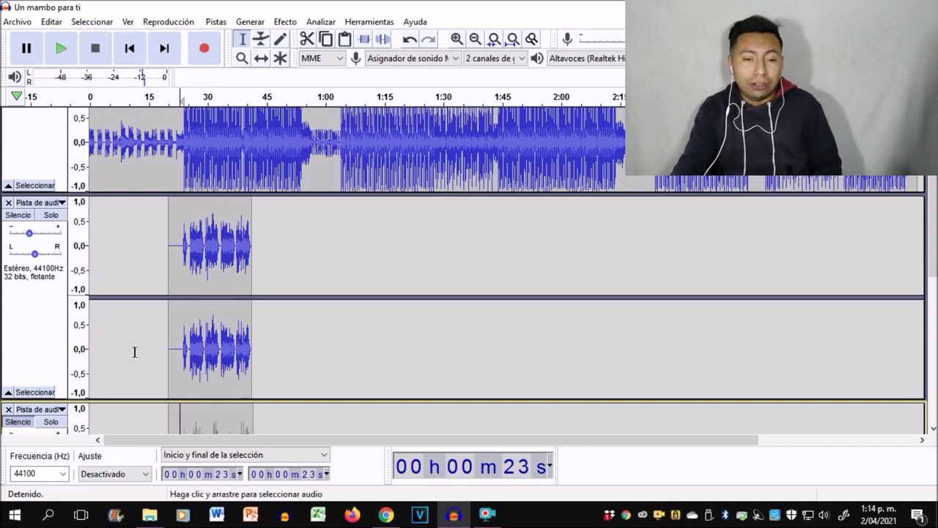
{"action": "left_click", "coordinate": [169, 245]}
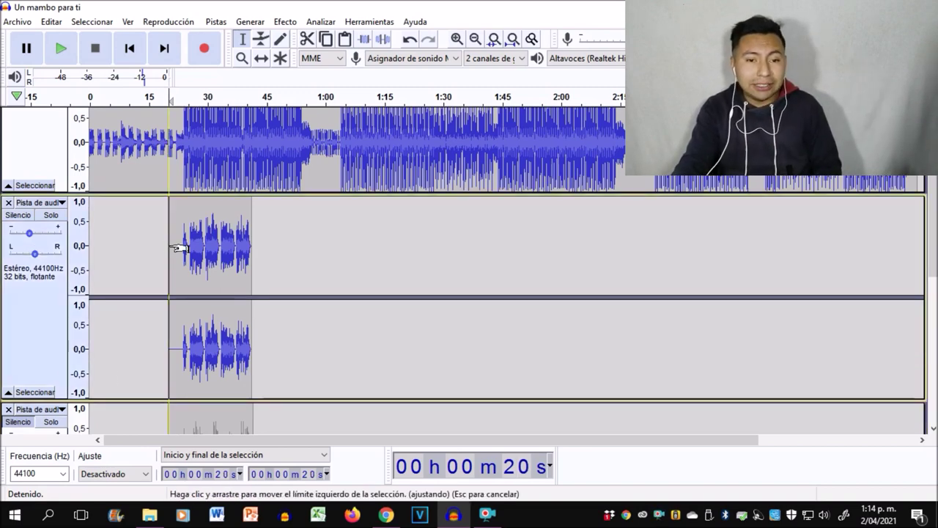
{"action": "key", "text": "space"}
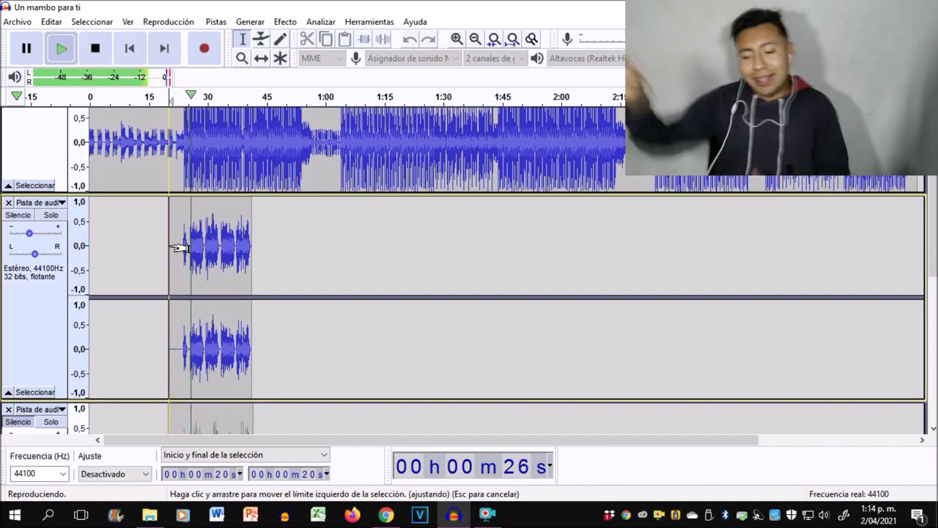
{"action": "key", "text": "space"}
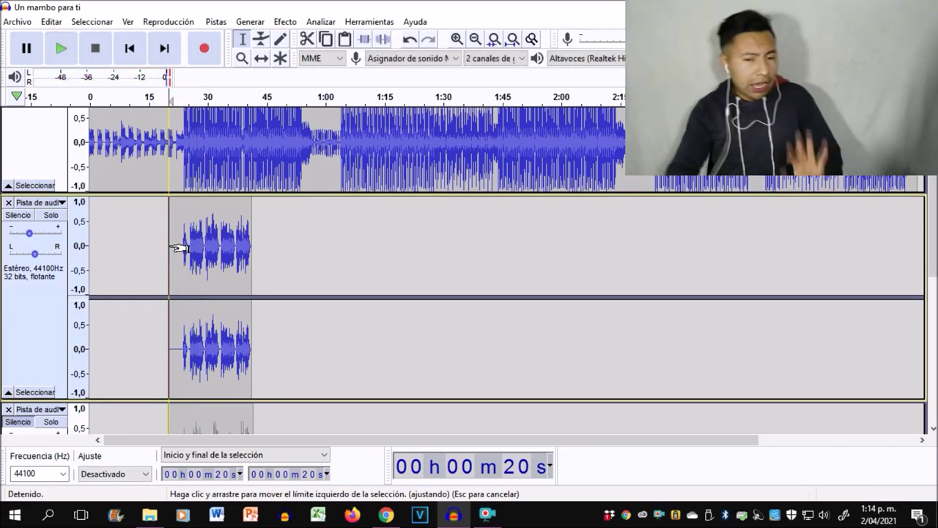
Set the main vocal track's gain to -5 dB
{"action": "double_click", "coordinate": [33, 235]}
{"action": "type", "text": "-5"}
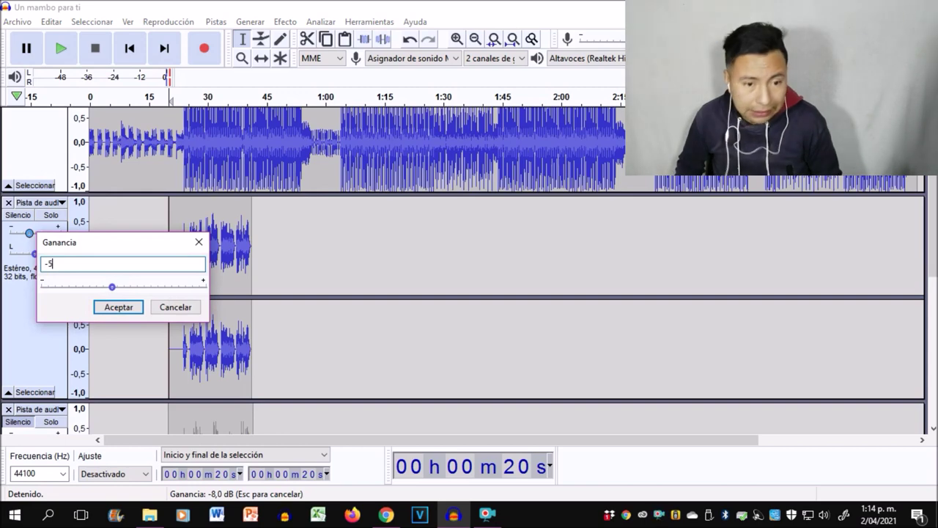
{"action": "key", "text": "Return"}
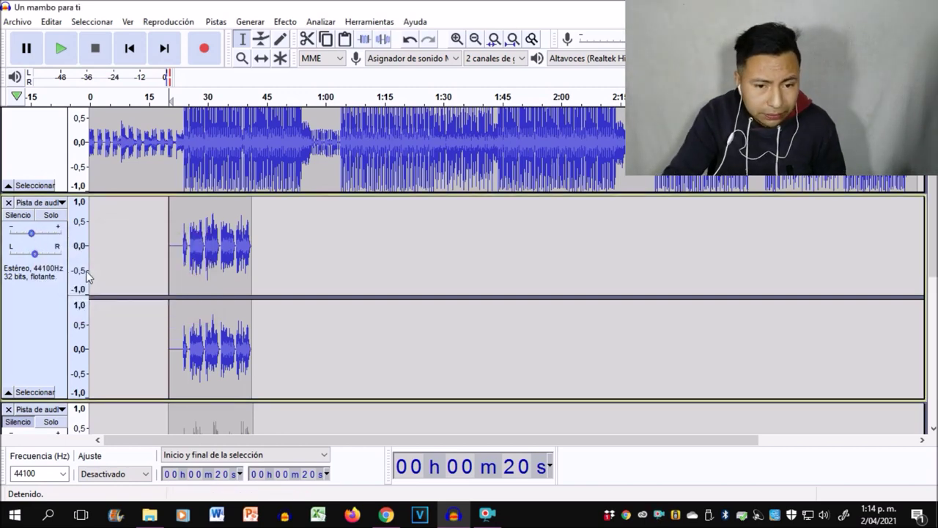
Set the delayed duplicate track's gain to -8 dB
{"action": "left_click", "coordinate": [51, 421]}
{"action": "left_click", "coordinate": [22, 388]}
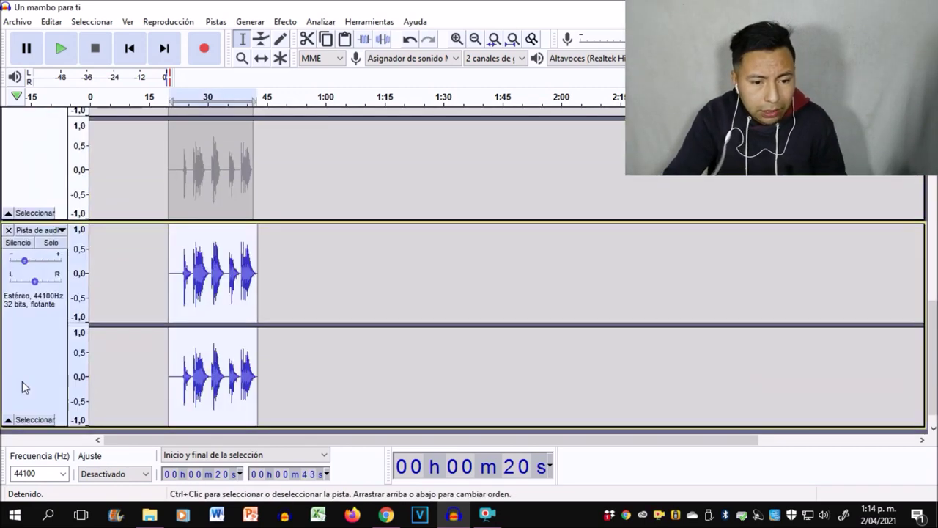
{"action": "double_click", "coordinate": [25, 262]}
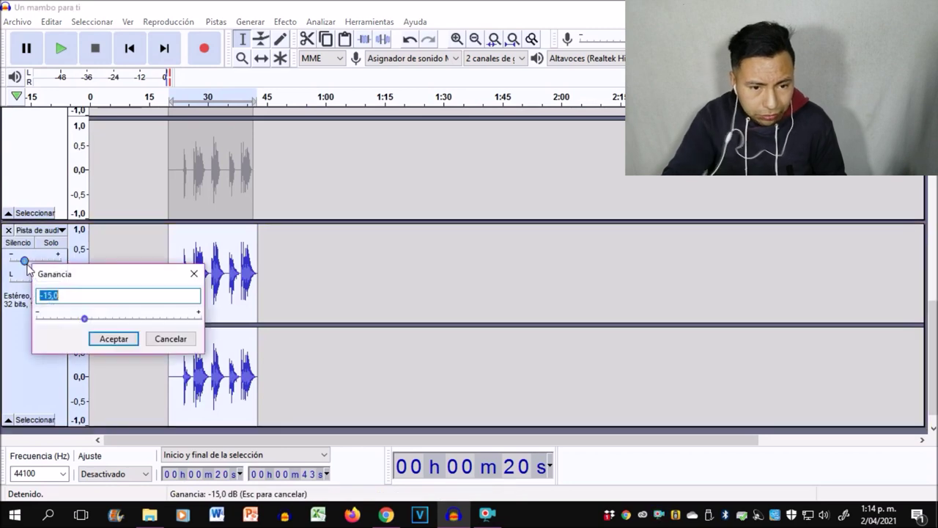
{"action": "type", "text": "-8"}
{"action": "key", "text": "Return"}
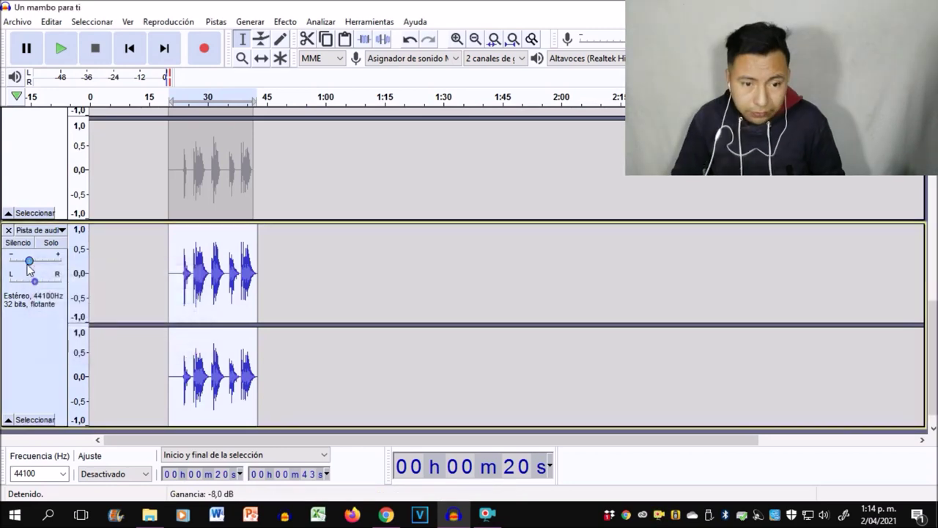
Play the full mix from about 24 s to check the vocal levels against the backing track
{"action": "scroll", "coordinate": [122, 222], "scroll_direction": "up", "scroll_amount": 2}
{"action": "left_click", "coordinate": [182, 224]}
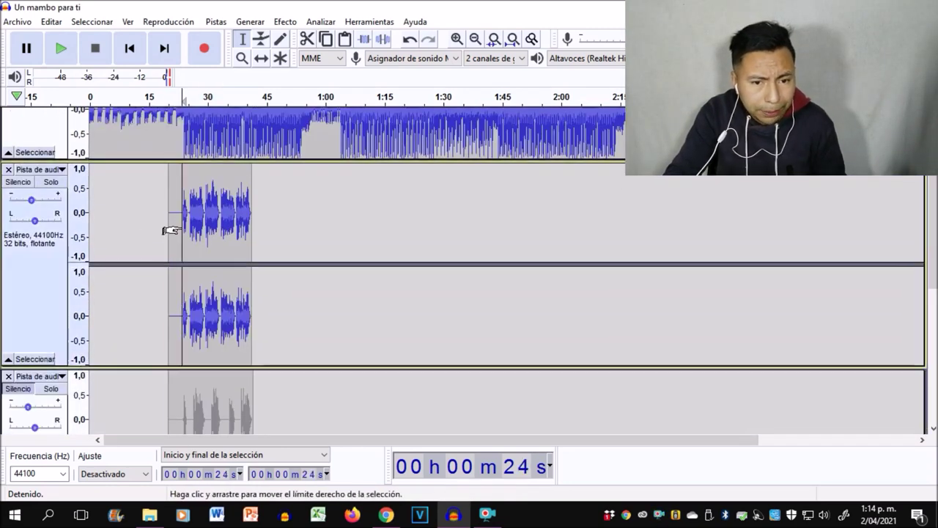
{"action": "key", "text": "space"}
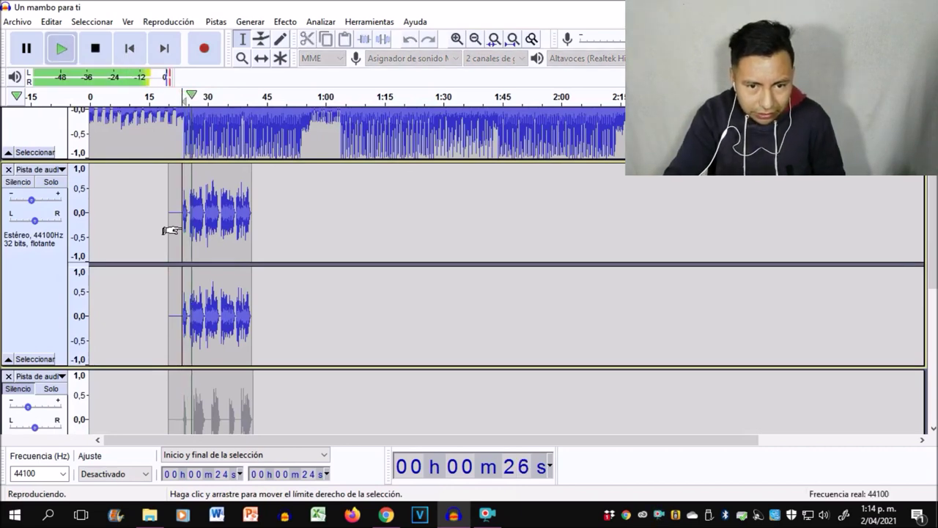
{"action": "key", "text": "space"}
Set the main vocal track's gain to 0 dB and replay the mix from about 24 s
{"action": "double_click", "coordinate": [37, 200]}
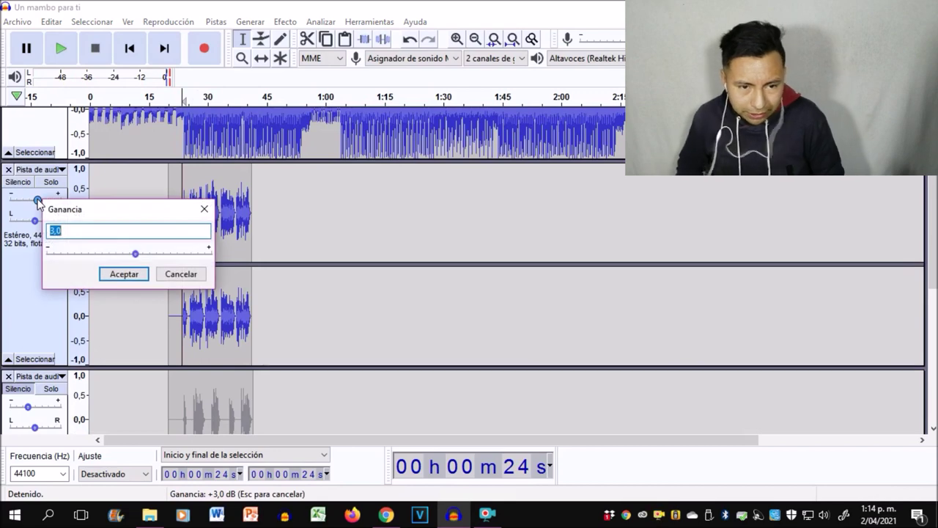
{"action": "key", "text": "Return"}
{"action": "key", "text": "space"}
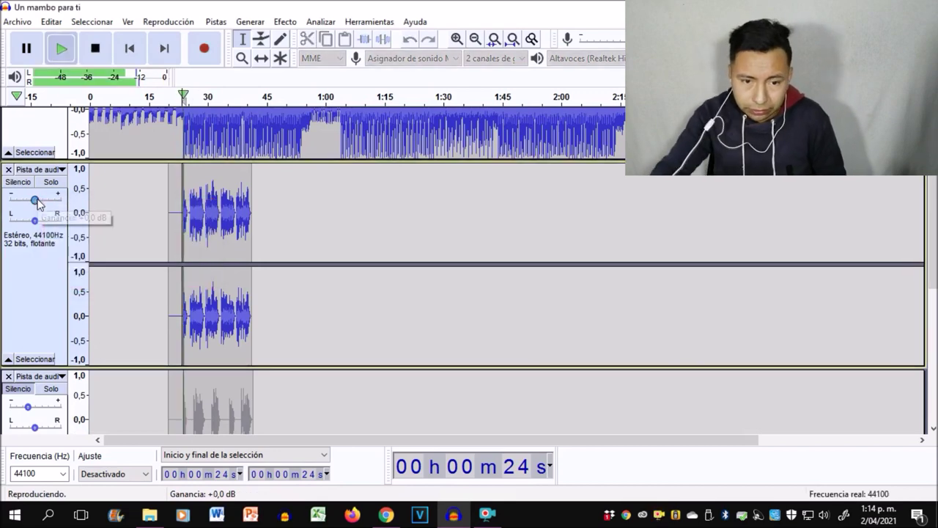